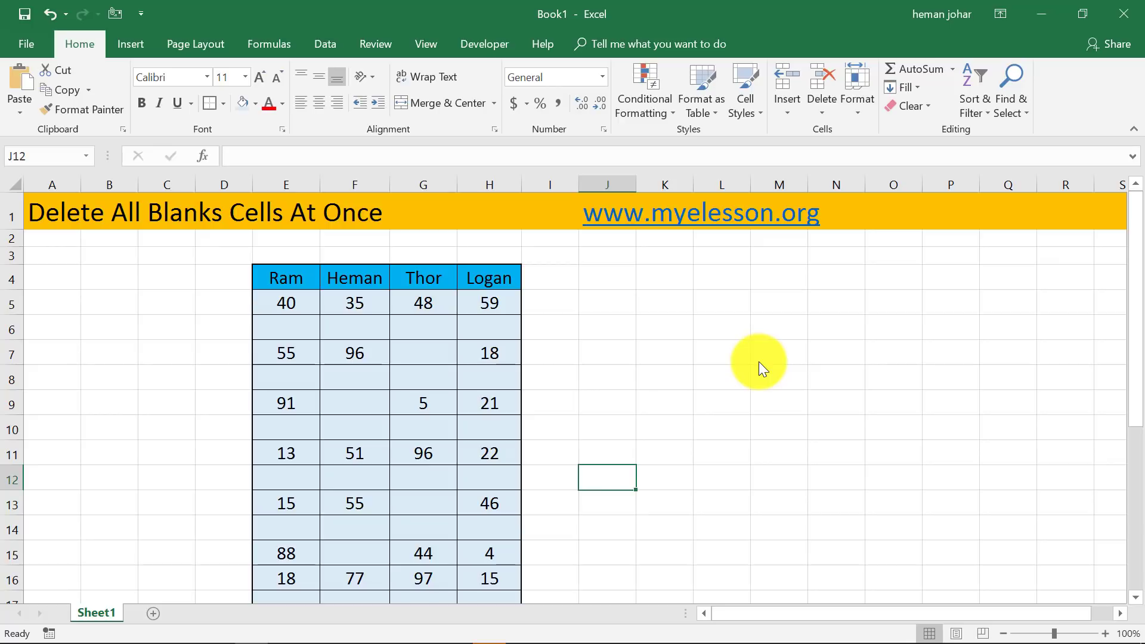
# - Point out the blank cells E6, F6, G7, F8 and F9 in the score table
pyautogui.press('Up')
pyautogui.press('Up')
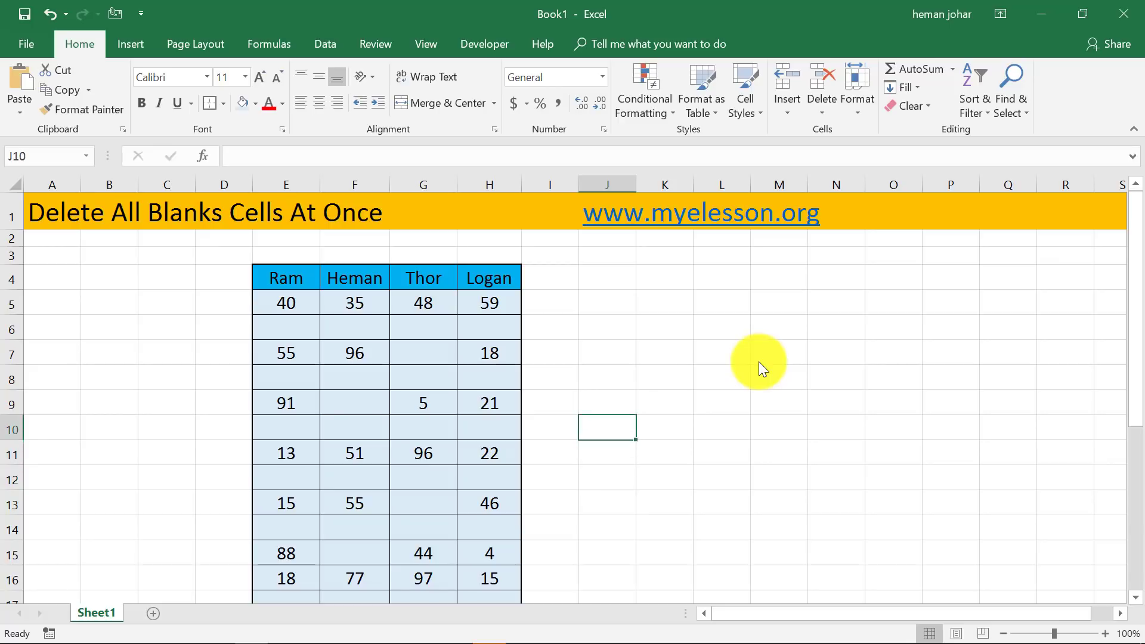
pyautogui.press('Up')
pyautogui.press('Up')
pyautogui.press('Up')
pyautogui.press('Up')
pyautogui.press('Up')
pyautogui.press('Up')
pyautogui.press('Left')
pyautogui.press('Left')
pyautogui.press('Left')
pyautogui.press('Left')
pyautogui.press('Left')
pyautogui.press('Down')
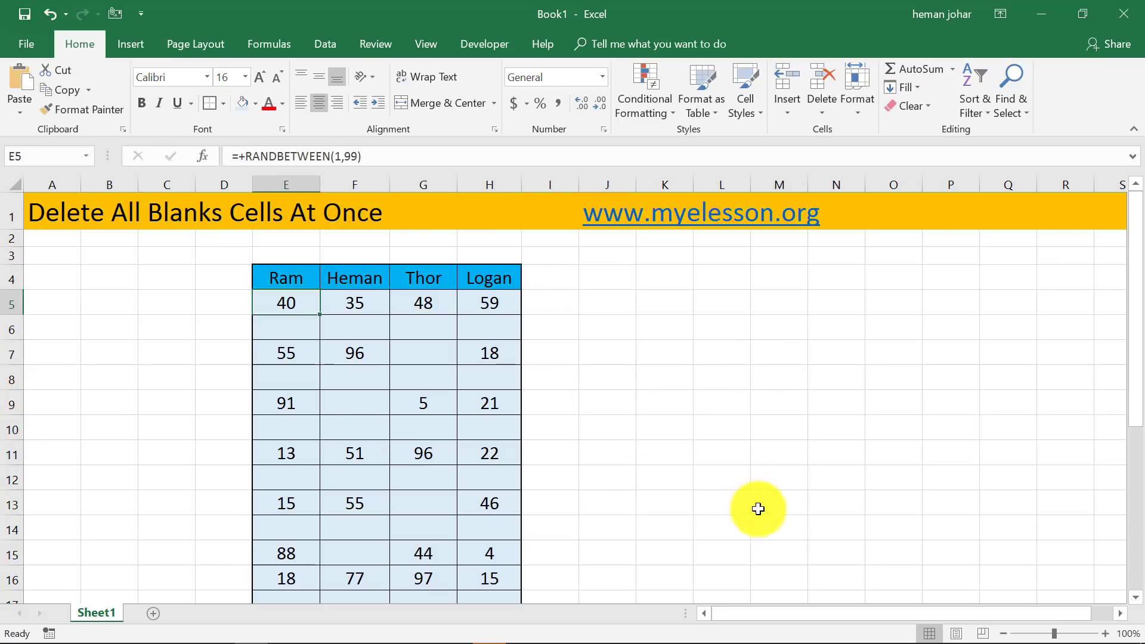
pyautogui.click(289, 326)
pyautogui.click(369, 331)
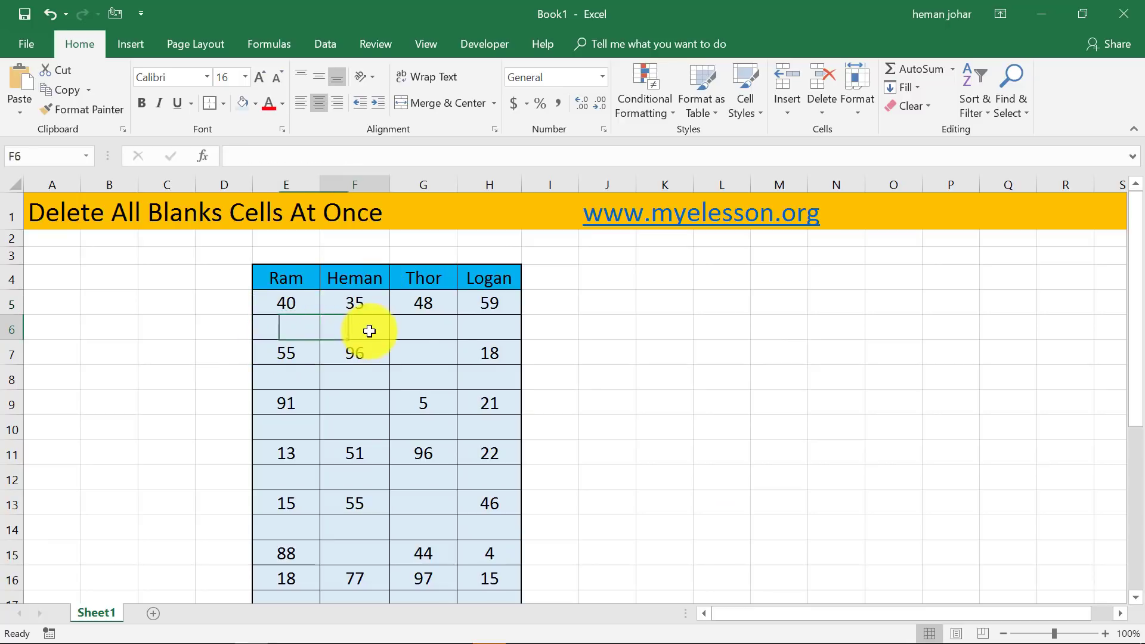
pyautogui.click(440, 353)
pyautogui.click(373, 378)
pyautogui.click(366, 406)
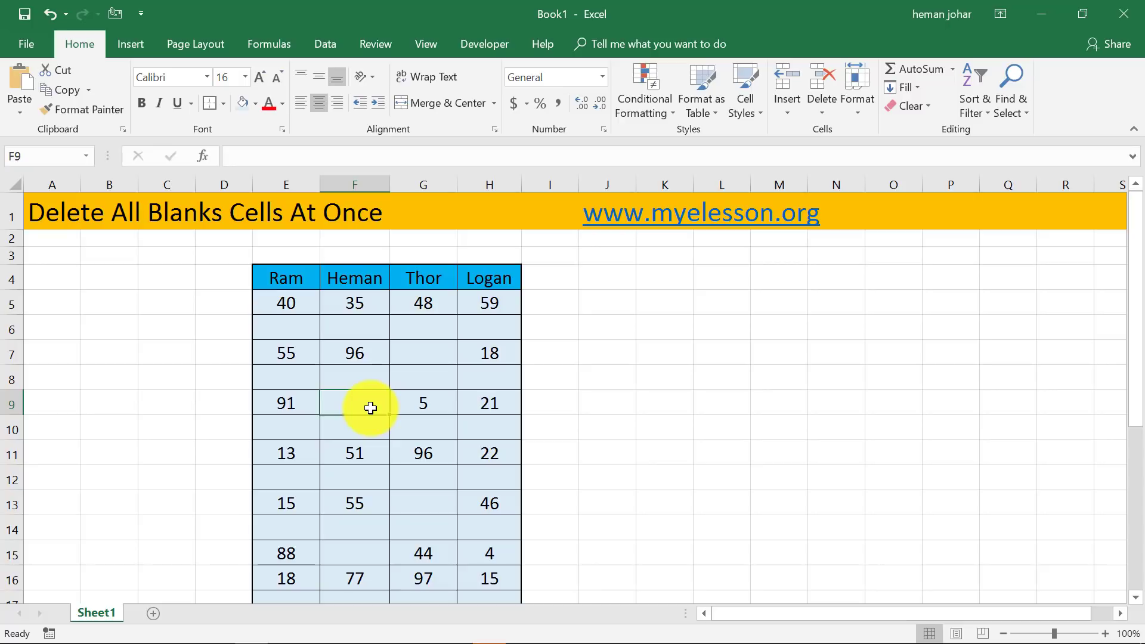
# - Select the data range E5:H26, excluding empty row 27, and bring up Go To with F5
pyautogui.click(290, 302)
pyautogui.press('Up')
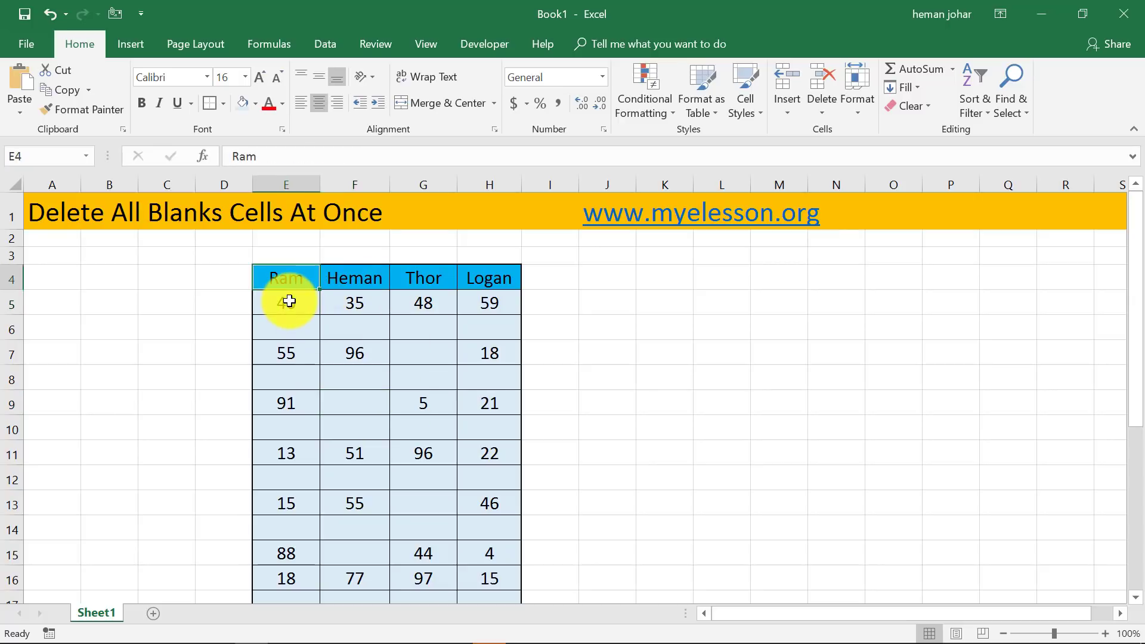
pyautogui.press('Down')
pyautogui.hotkey('shift', 'Right')
pyautogui.hotkey('shift', 'Right')
pyautogui.hotkey('shift', 'Right')
pyautogui.hotkey('shift', 'Down')
pyautogui.hotkey('shift', 'Down')
pyautogui.hotkey('shift', 'Down')
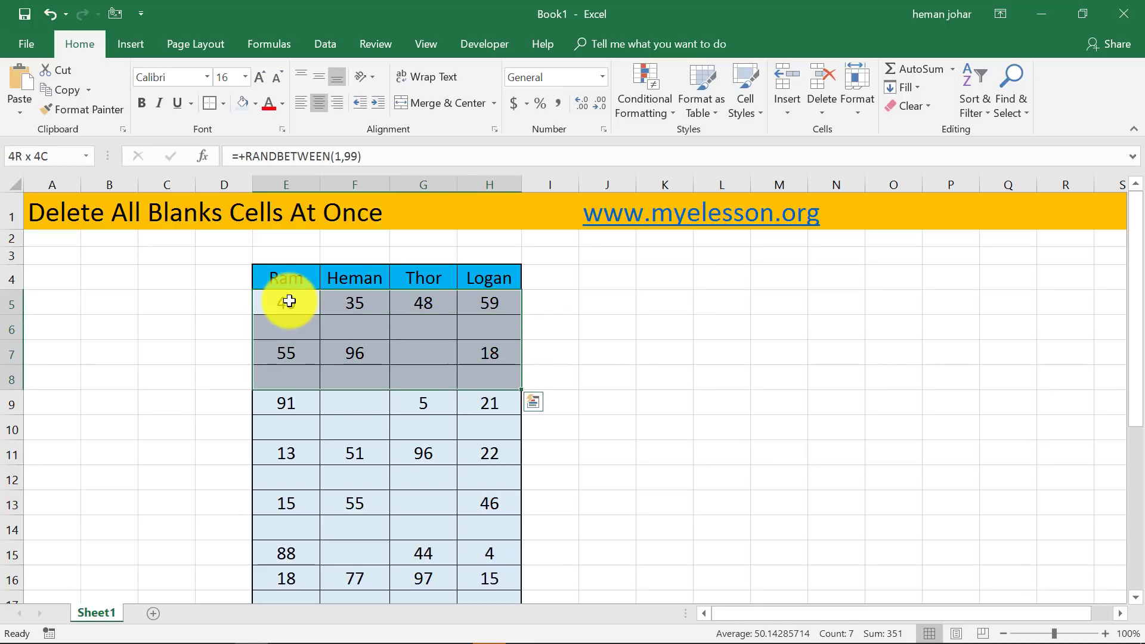
pyautogui.hotkey('shift', 'Down')
pyautogui.hotkey('shift', 'Down')
pyautogui.hotkey('shift', 'Down')
pyautogui.hotkey('shift', 'Down')
pyautogui.hotkey('shift', 'Down')
pyautogui.hotkey('shift', 'Down')
pyautogui.hotkey('shift', 'Up')
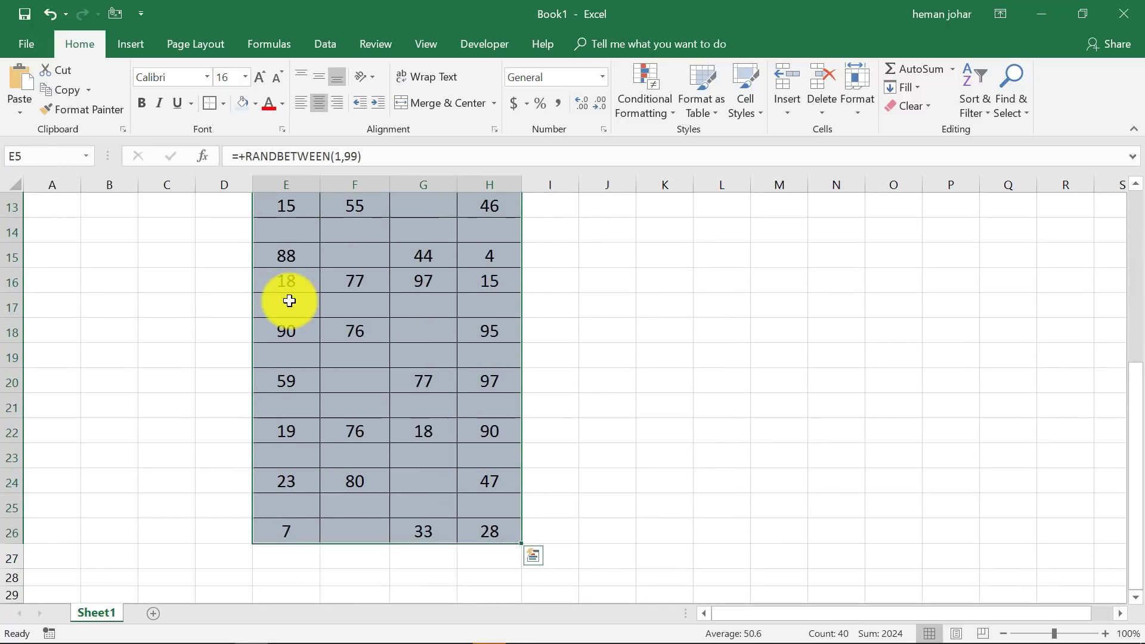
pyautogui.scroll(2, 698, 350)
pyautogui.scroll(1, 702, 351)
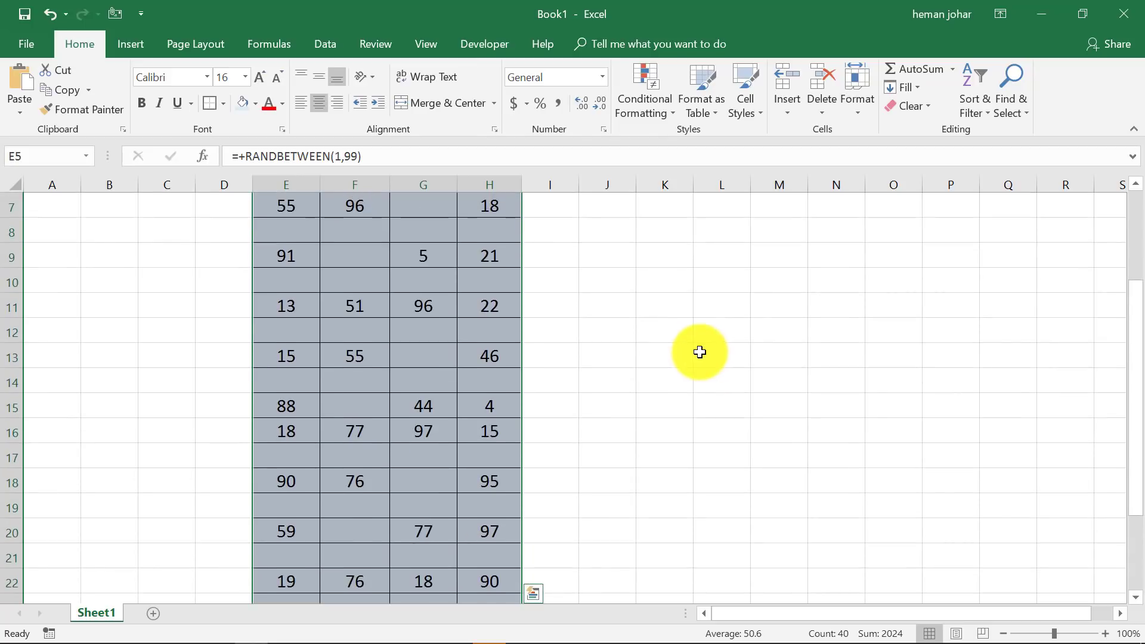
pyautogui.scroll(2, 702, 351)
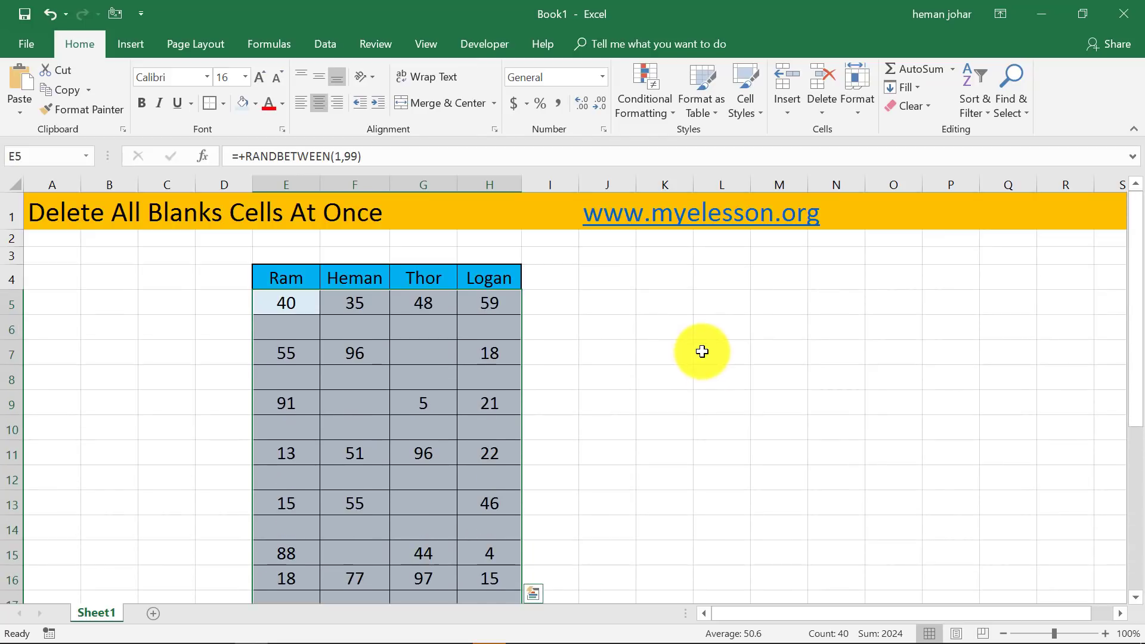
pyautogui.press('F5')
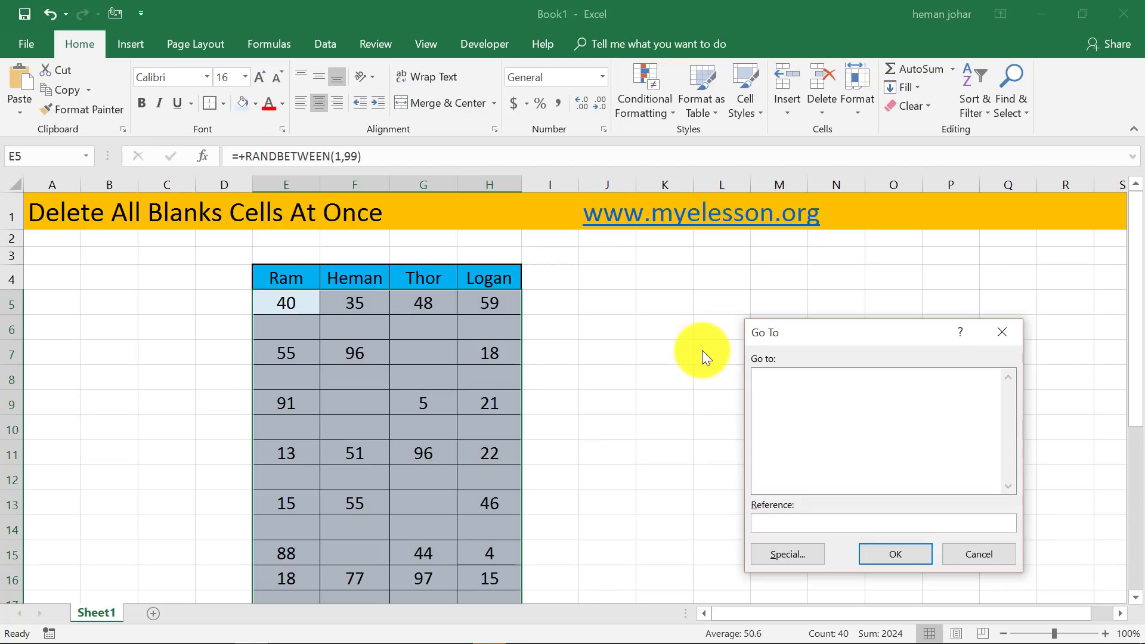
# - Use Go To Special with Blanks to keep only the empty cells of E5:H26 selected
pyautogui.click(783, 556)
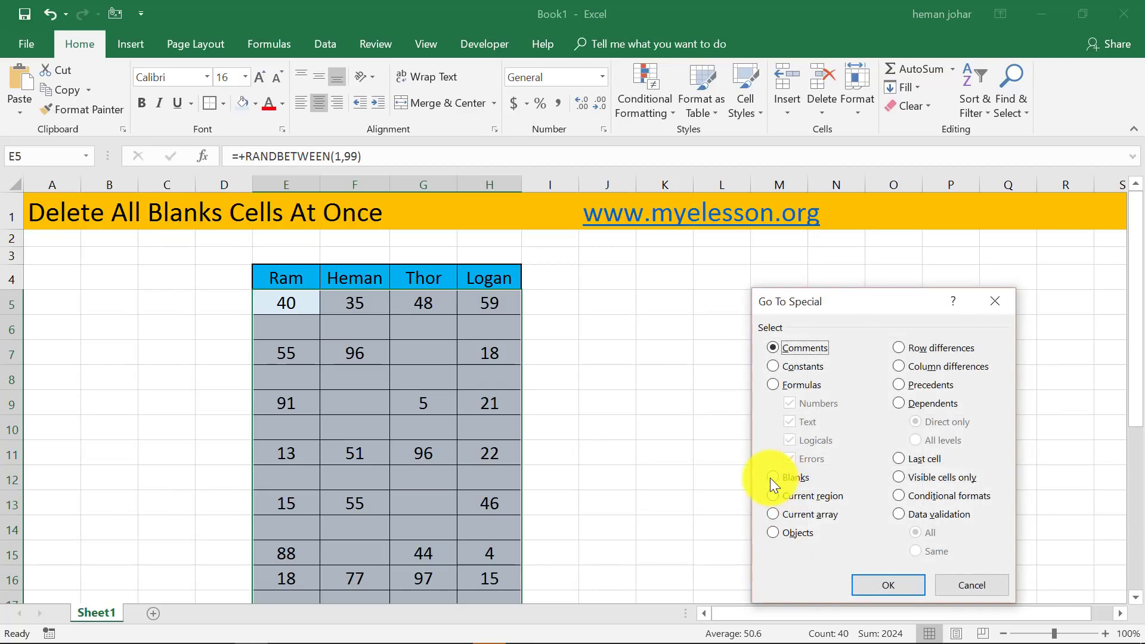
pyautogui.click(771, 478)
pyautogui.click(888, 581)
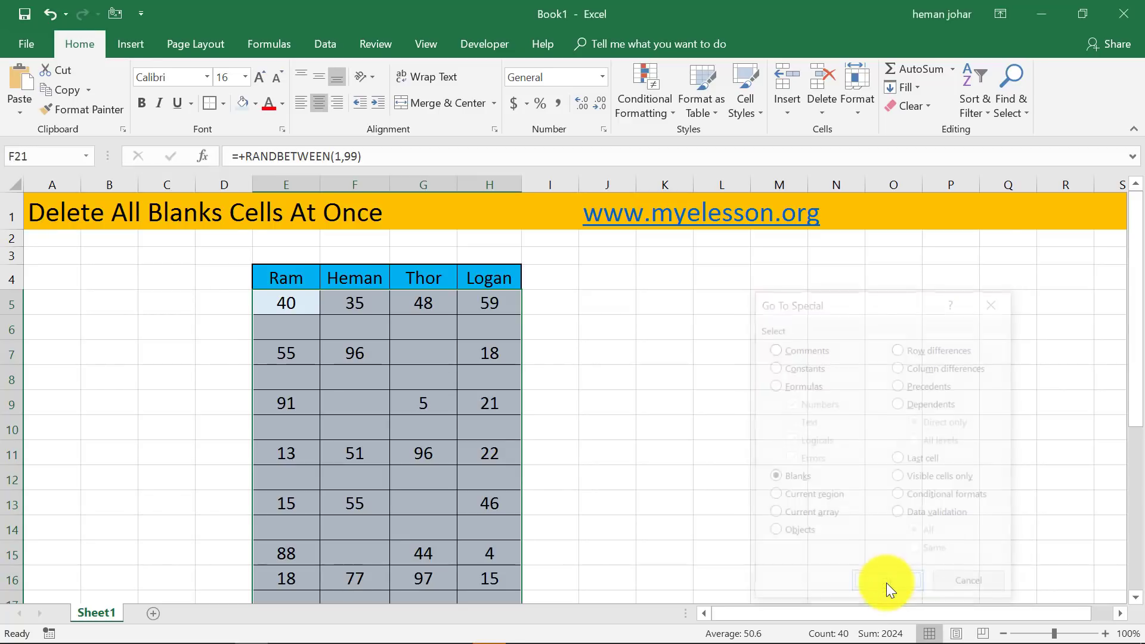
pyautogui.scroll(-1, 647, 432)
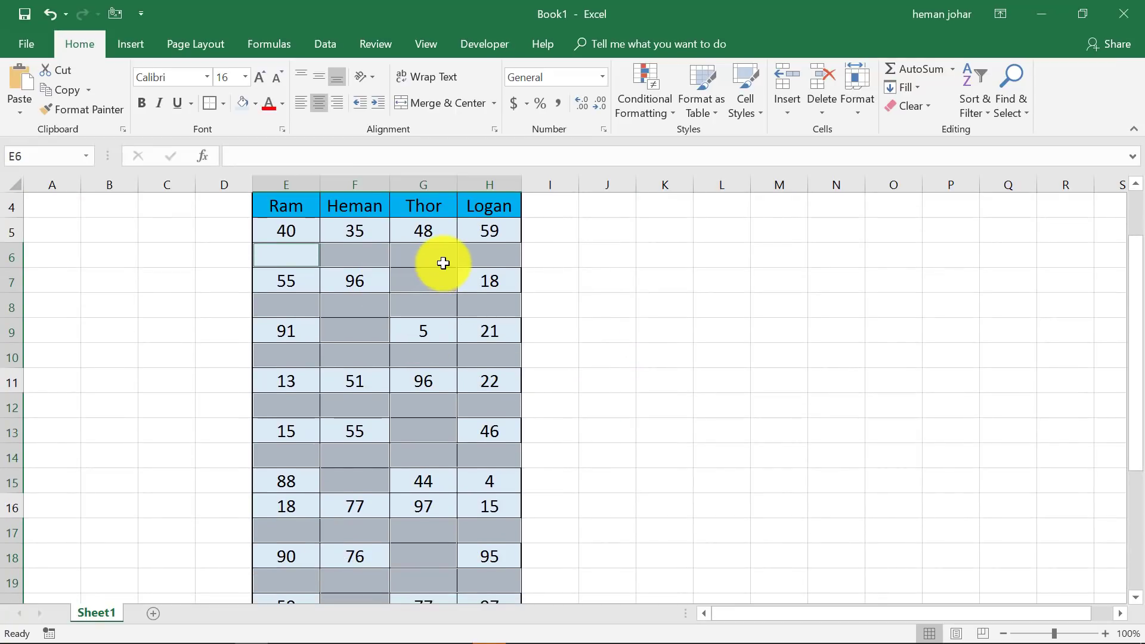
# - Delete the selected blank cells with Shift cells up, leaving each score column gap-free
pyautogui.rightClick(431, 260)
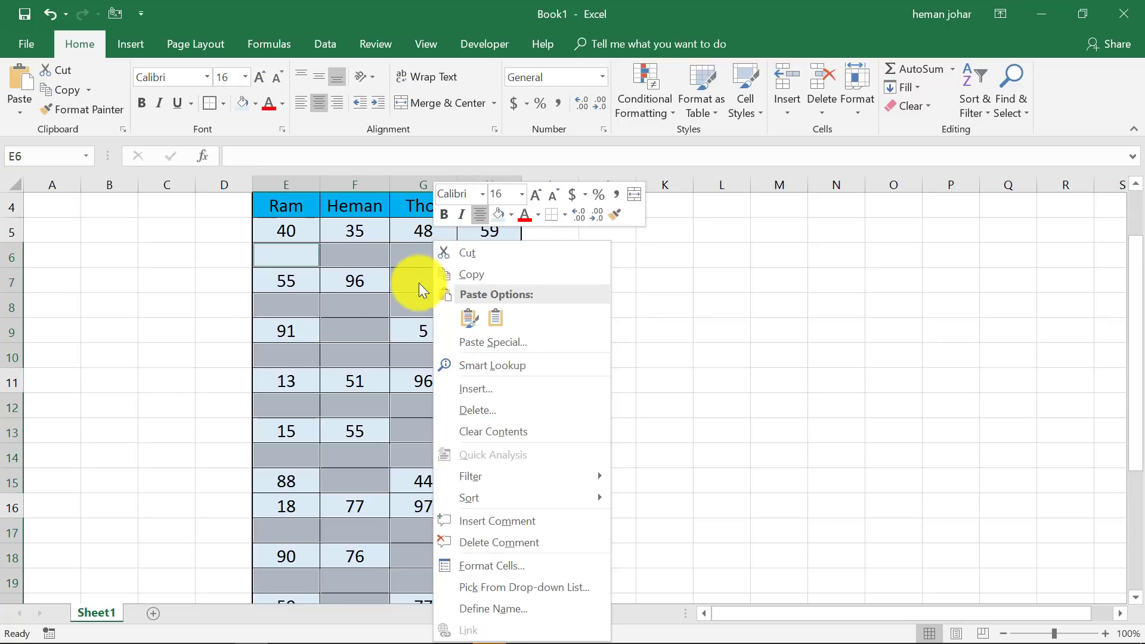
pyautogui.click(464, 409)
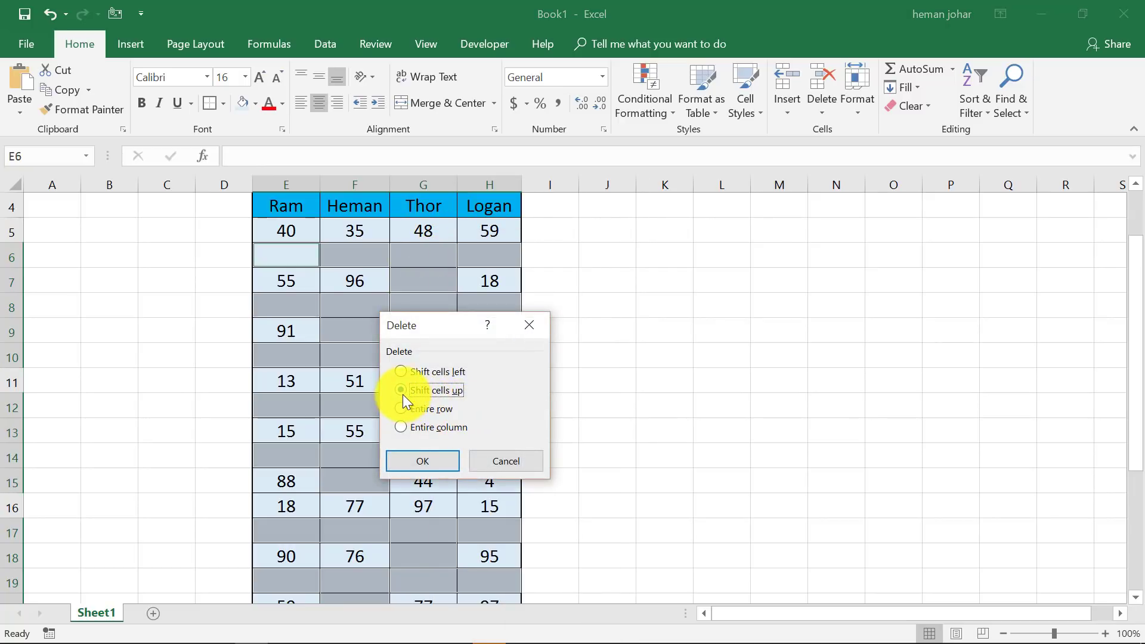
pyautogui.moveTo(455, 318); pyautogui.dragTo(651, 306)
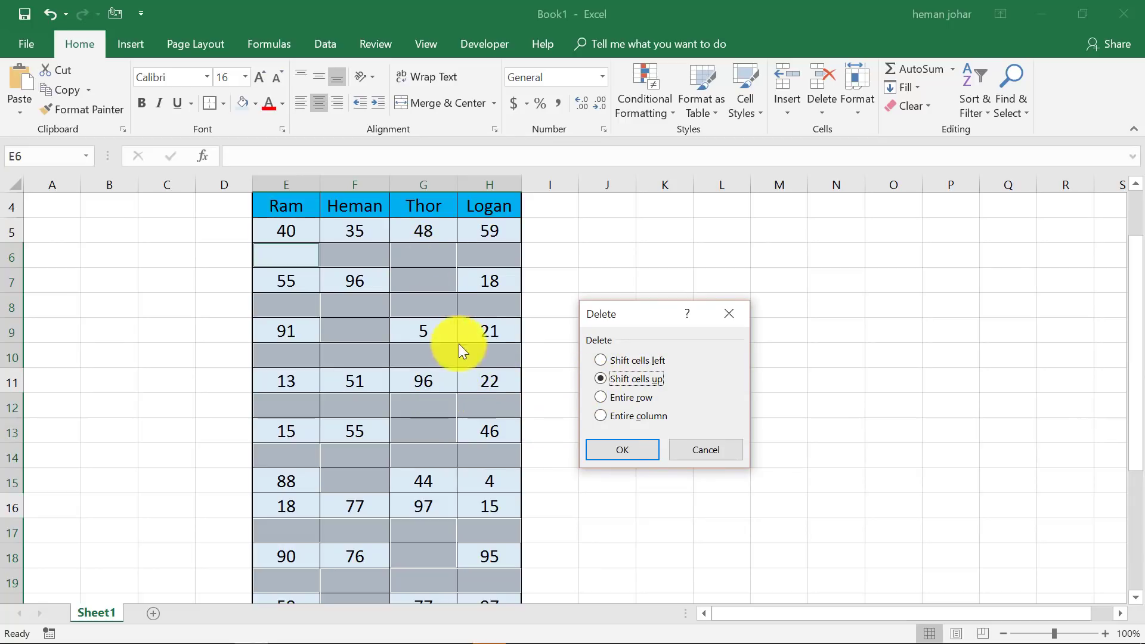
pyautogui.click(631, 445)
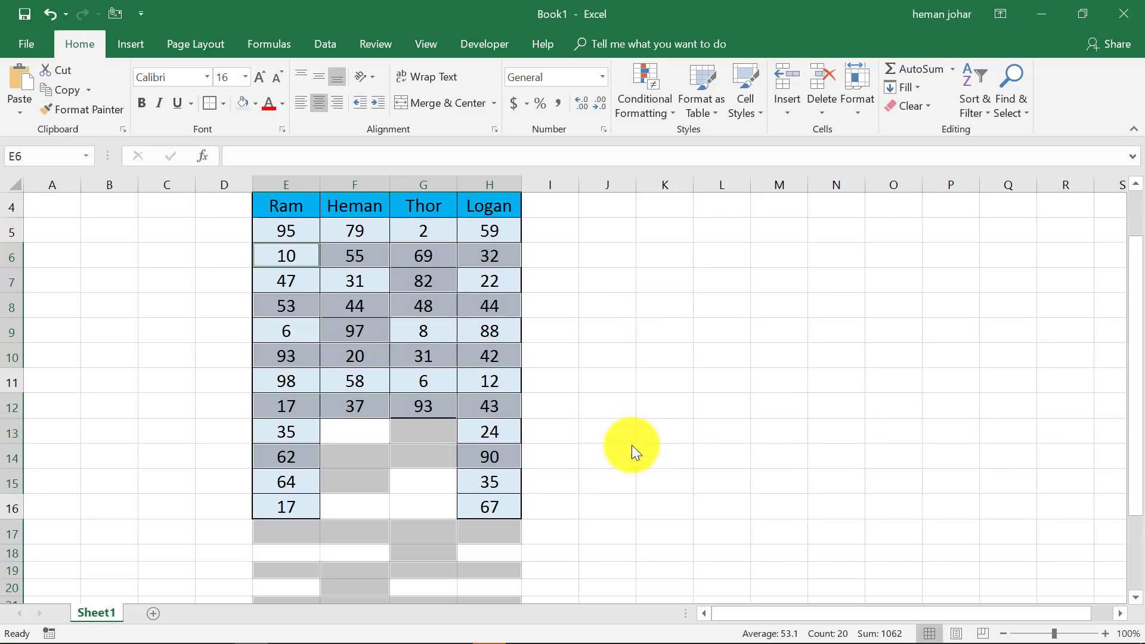
pyautogui.click(616, 413)
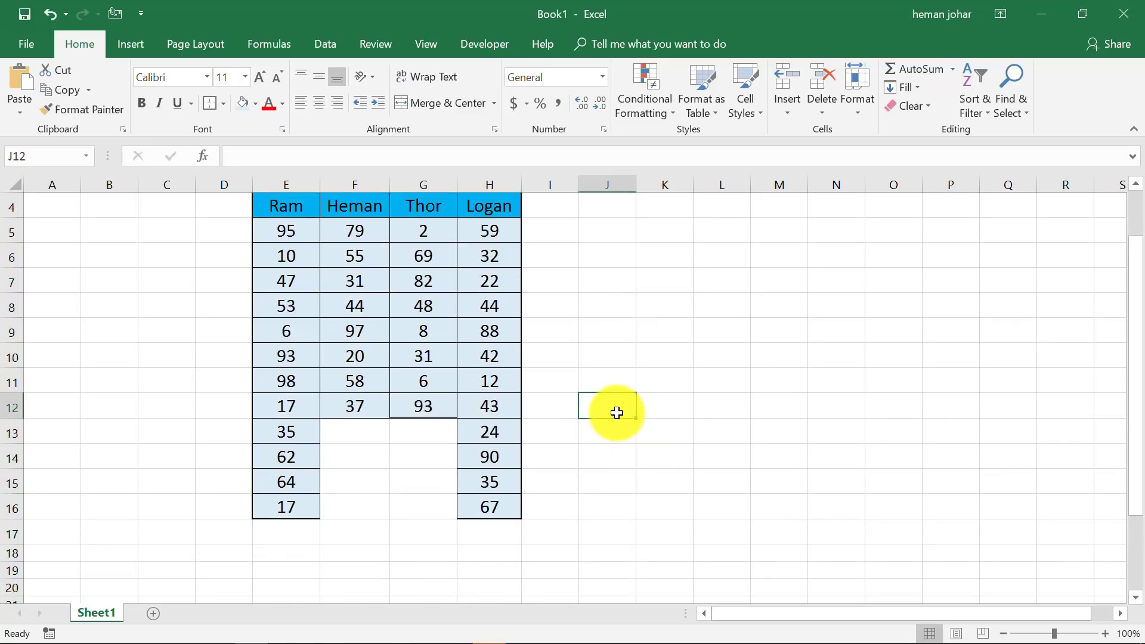
pyautogui.scroll(1, 617, 412)
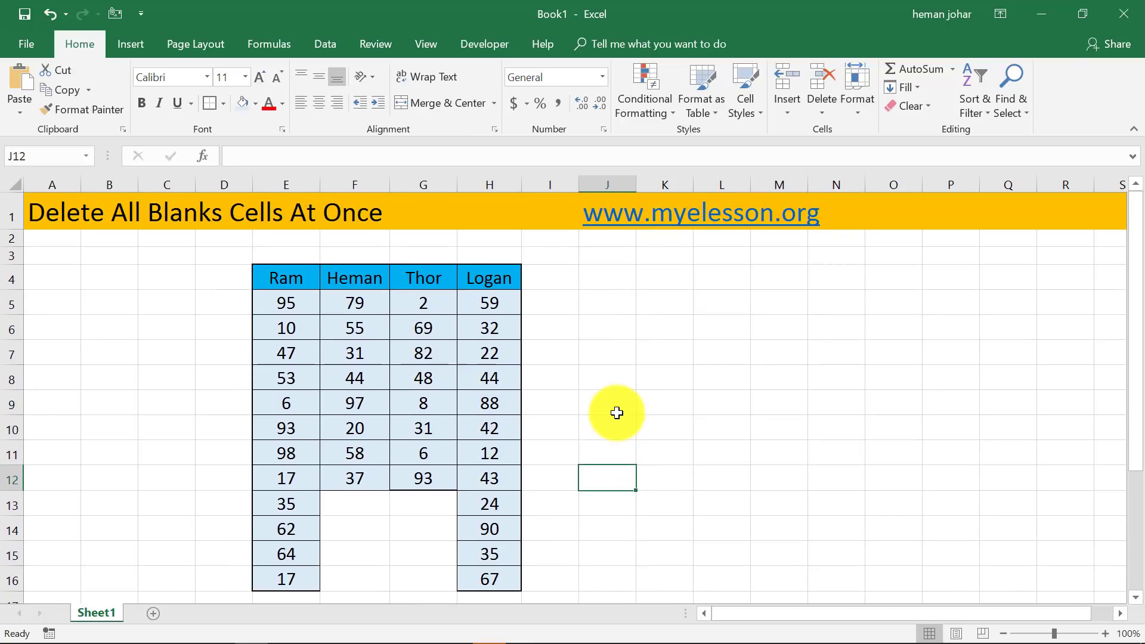
# - Enter the note 'CTRL' in J6 and 'G' in K6
pyautogui.click(620, 331)
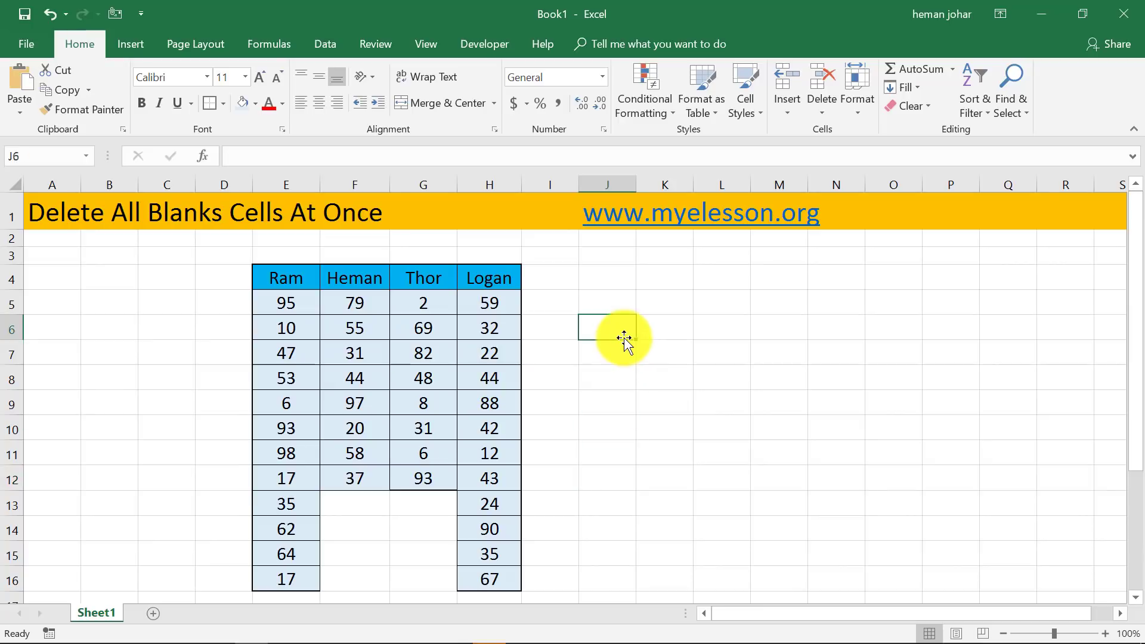
pyautogui.write('CTR')
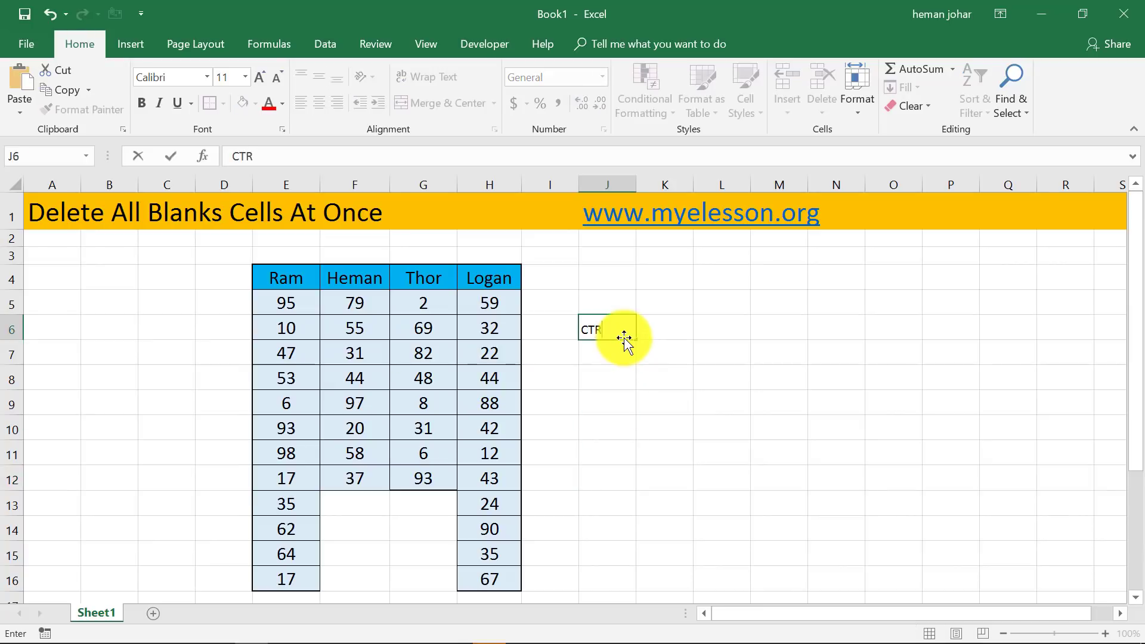
pyautogui.write('L')
pyautogui.press('Tab')
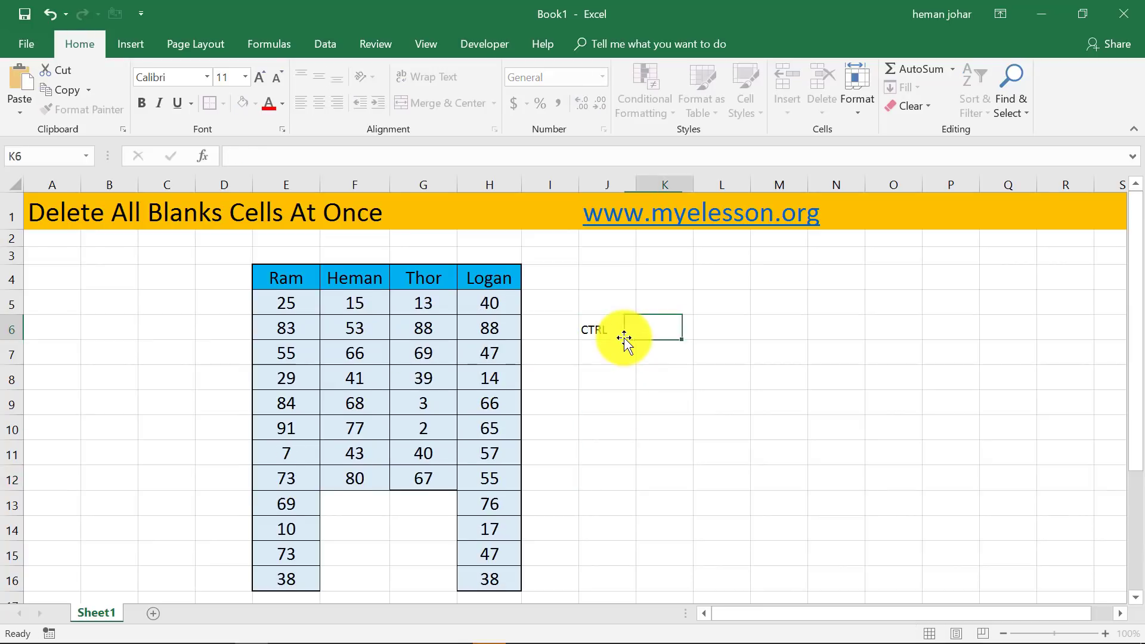
pyautogui.write('G')
pyautogui.hotkey('ctrl', 'Return')
pyautogui.press('Return')
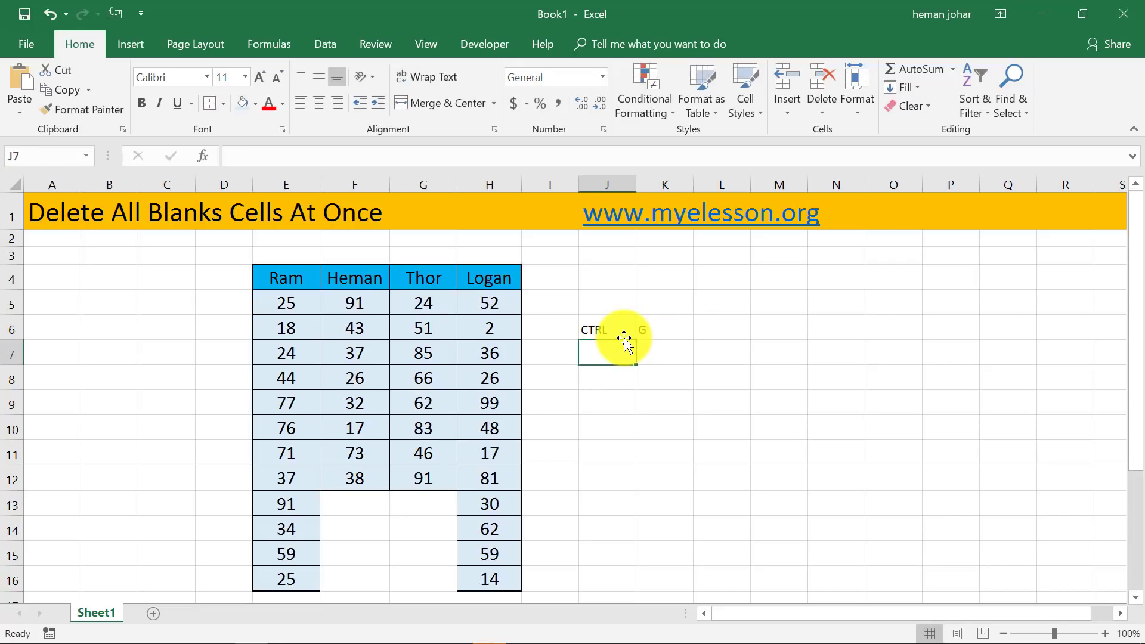
# - Enlarge the font of J6:K6 by two Increase Font Size steps
pyautogui.press('Up')
pyautogui.press('Left')
pyautogui.press('Right')
pyautogui.hotkey('shift', 'Right')
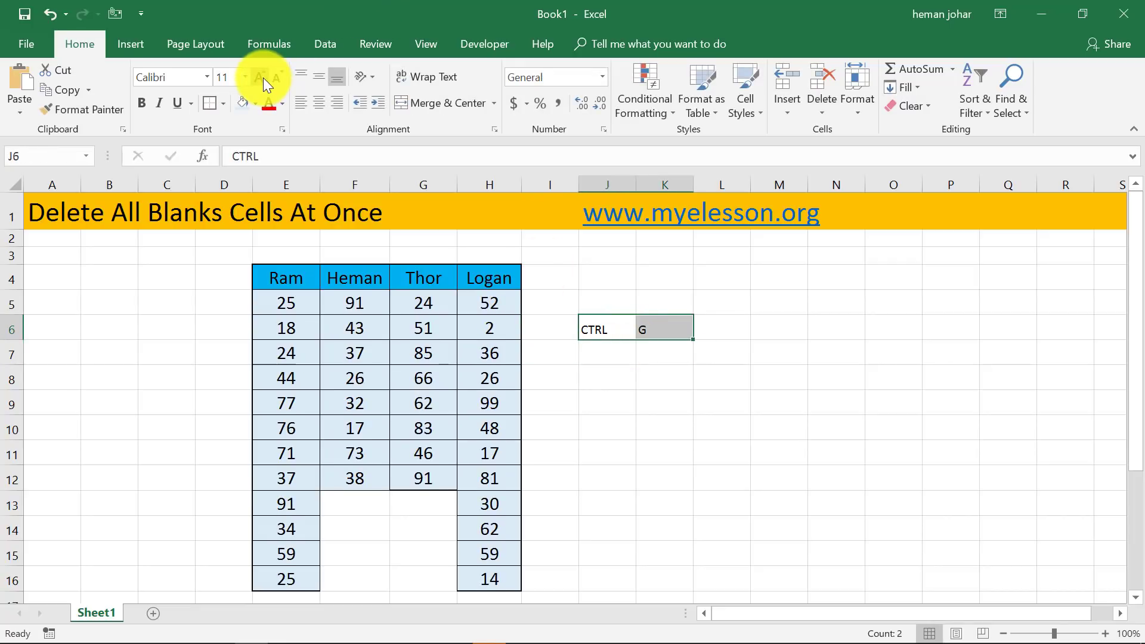
pyautogui.click(260, 77)
pyautogui.click(260, 78)
pyautogui.click(726, 475)
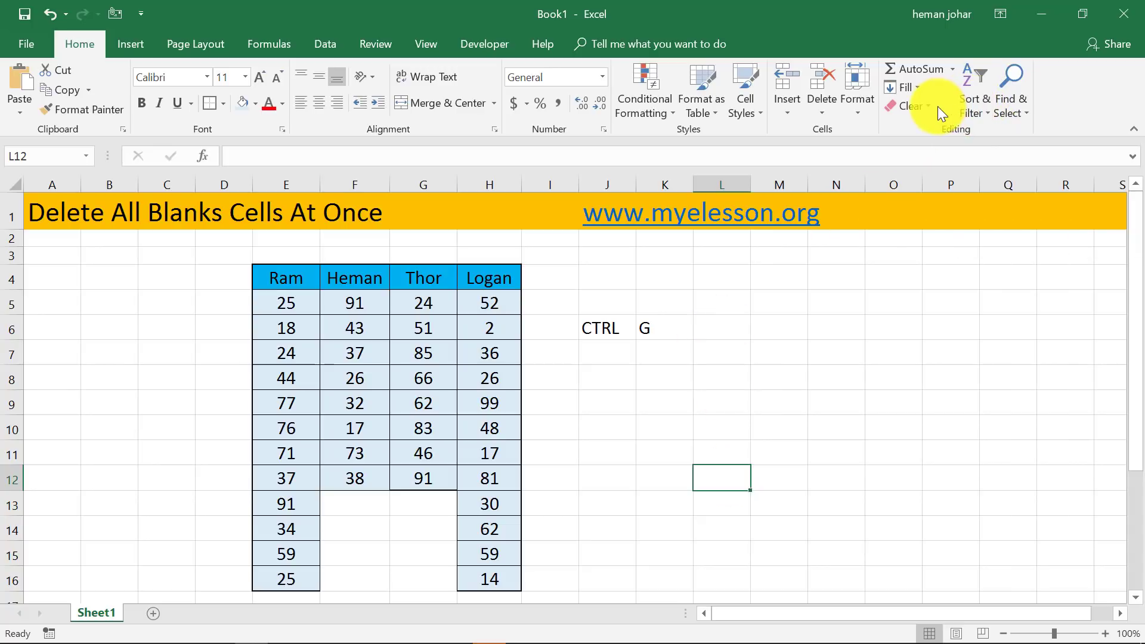
# - Select every blank cell in the table via Home > Find & Select > Go To Special > Blanks
pyautogui.click(1011, 111)
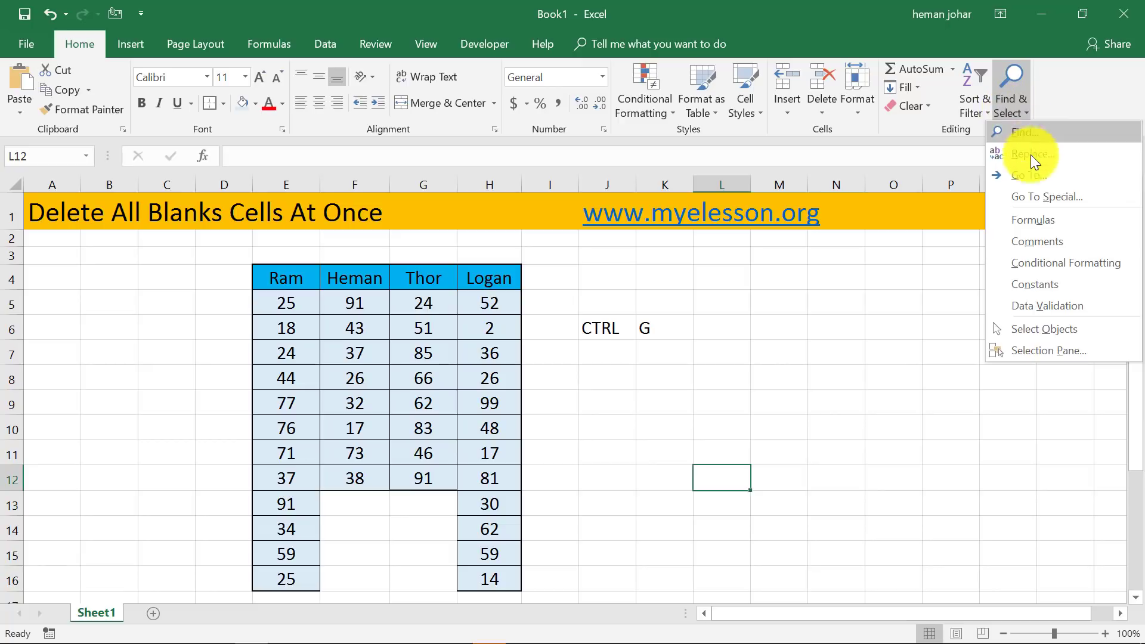
pyautogui.click(1032, 195)
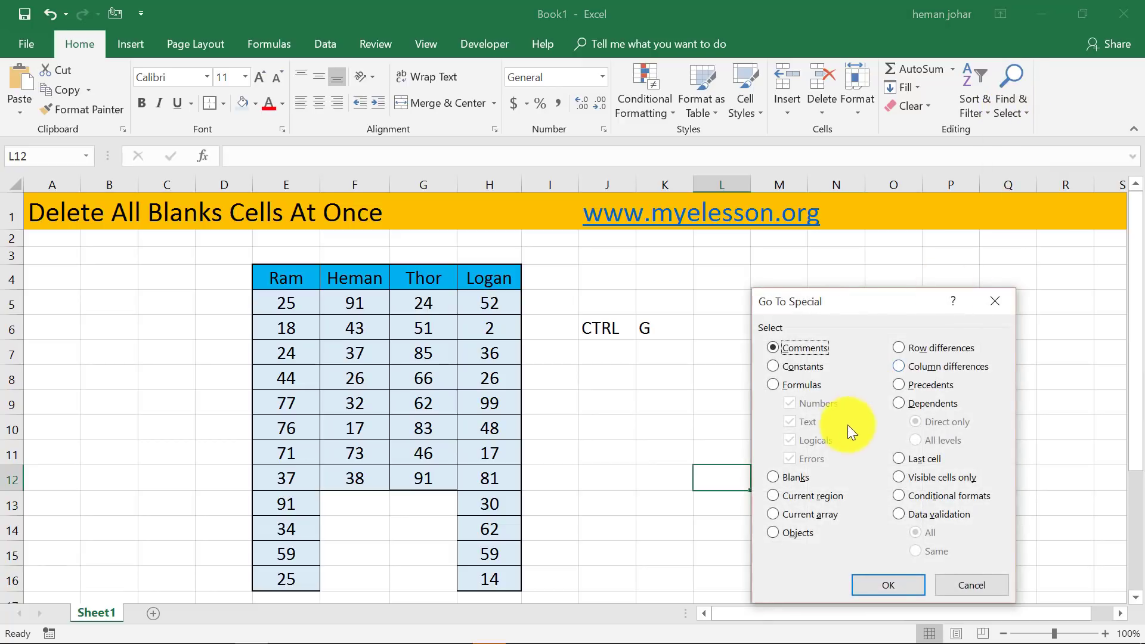
pyautogui.click(778, 476)
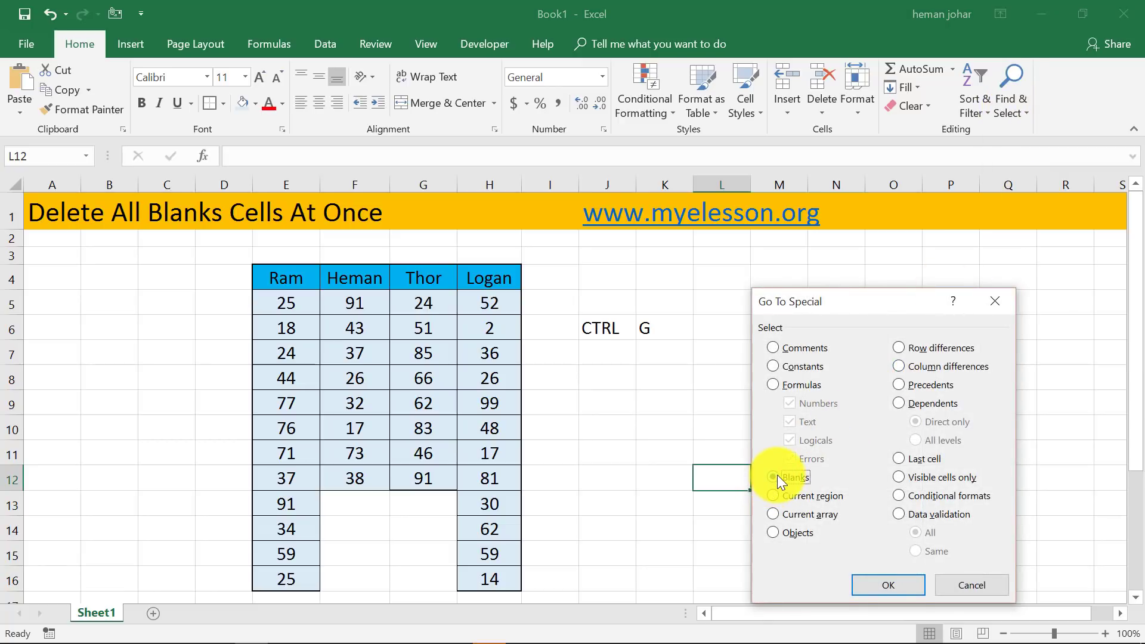
pyautogui.press('Escape')
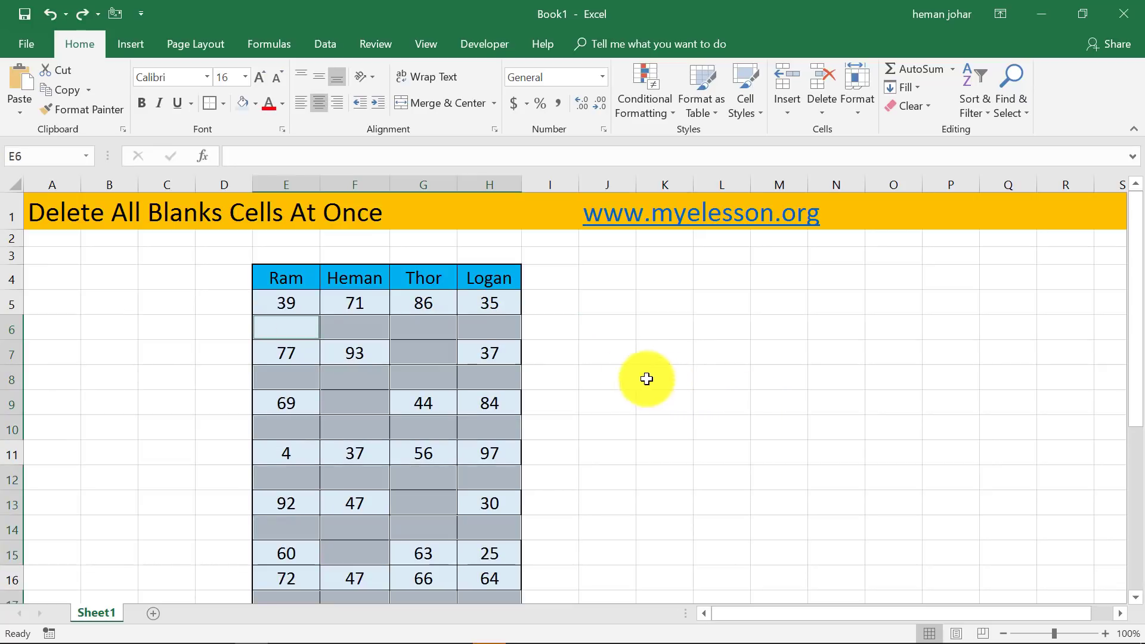
# - Delete the entire rows containing blanks to see the result, then undo with Ctrl+Z
pyautogui.rightClick(417, 319)
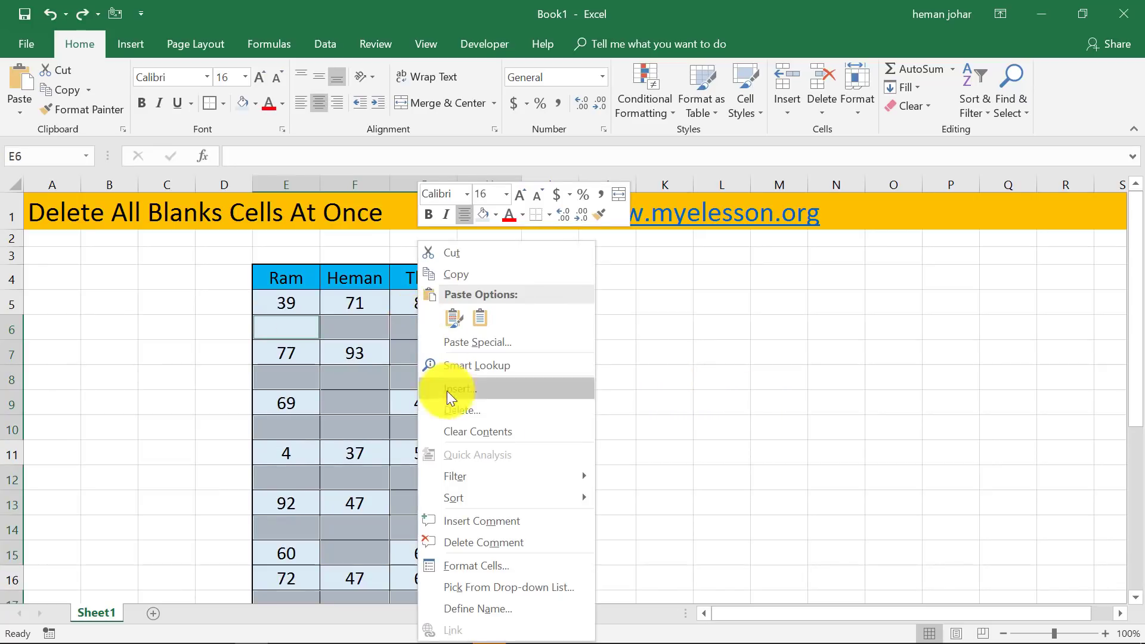
pyautogui.click(461, 409)
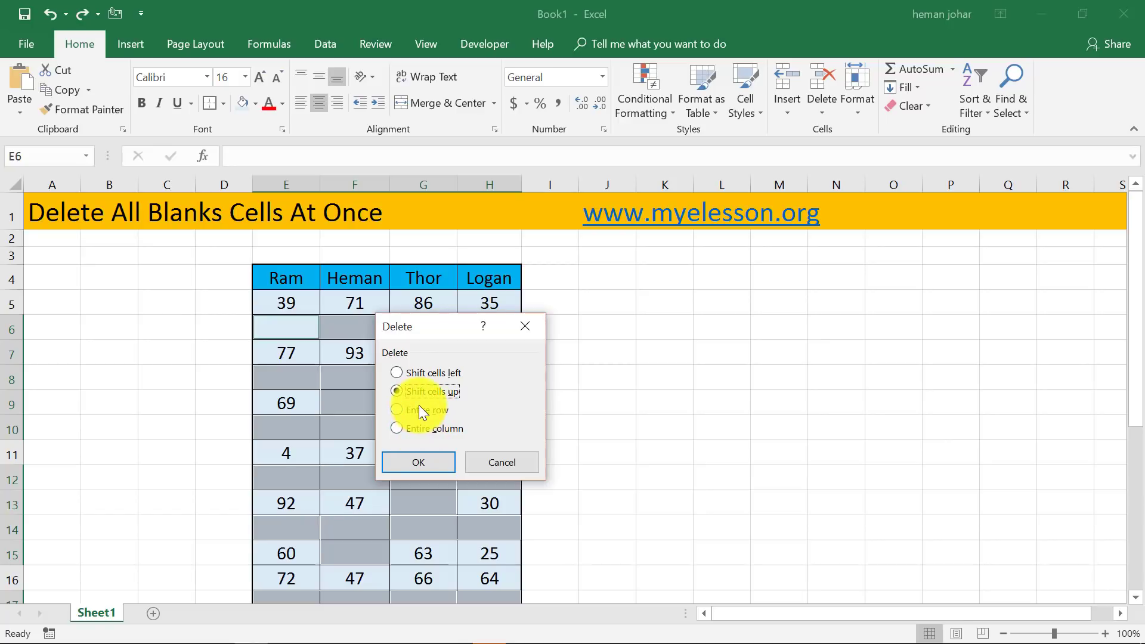
pyautogui.click(400, 410)
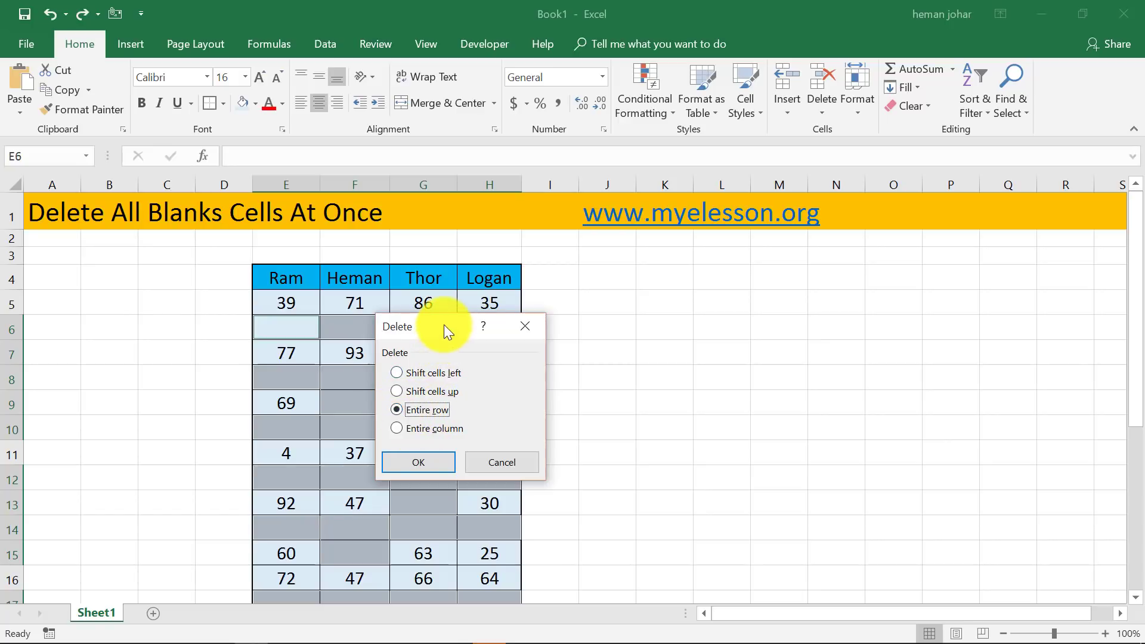
pyautogui.moveTo(444, 324); pyautogui.dragTo(729, 285)
pyautogui.click(710, 421)
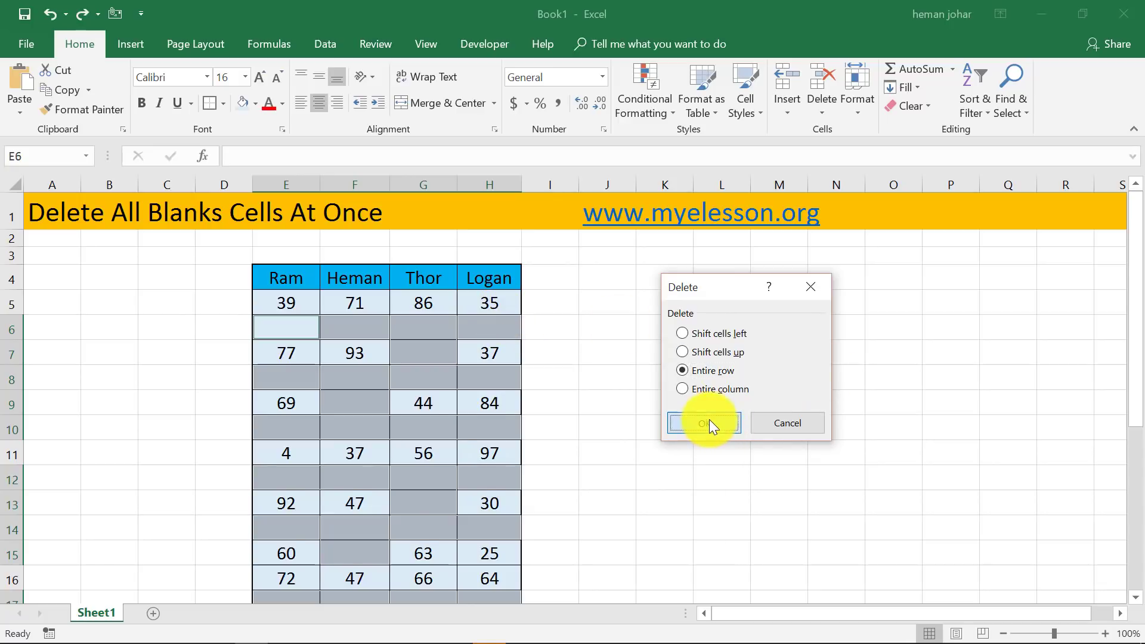
pyautogui.click(625, 395)
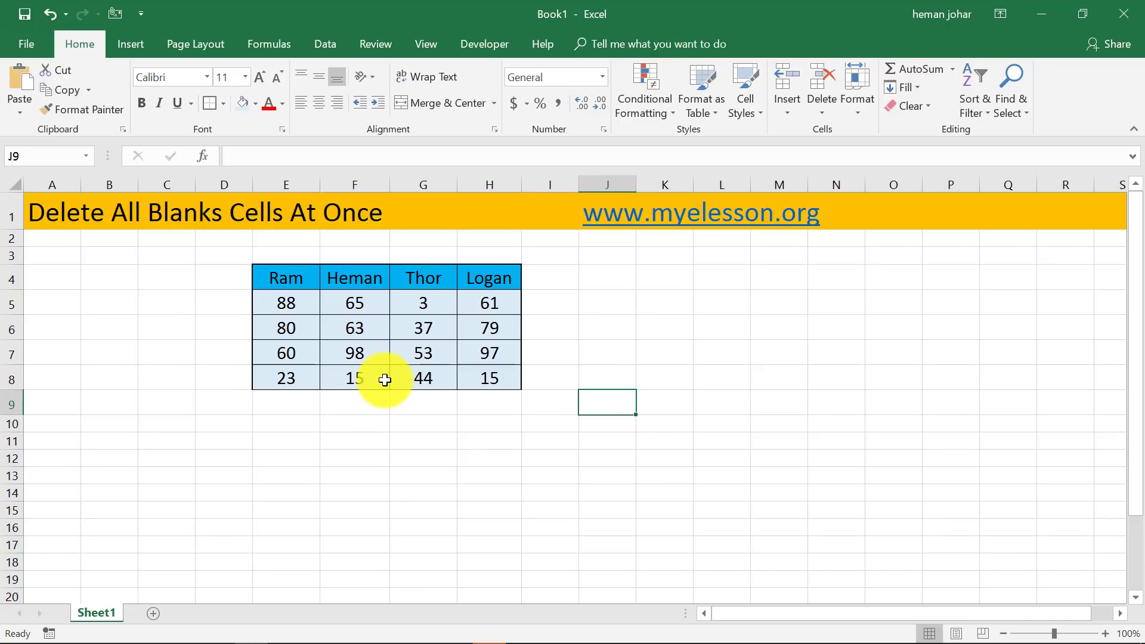
pyautogui.hotkey('ctrl', 'z')
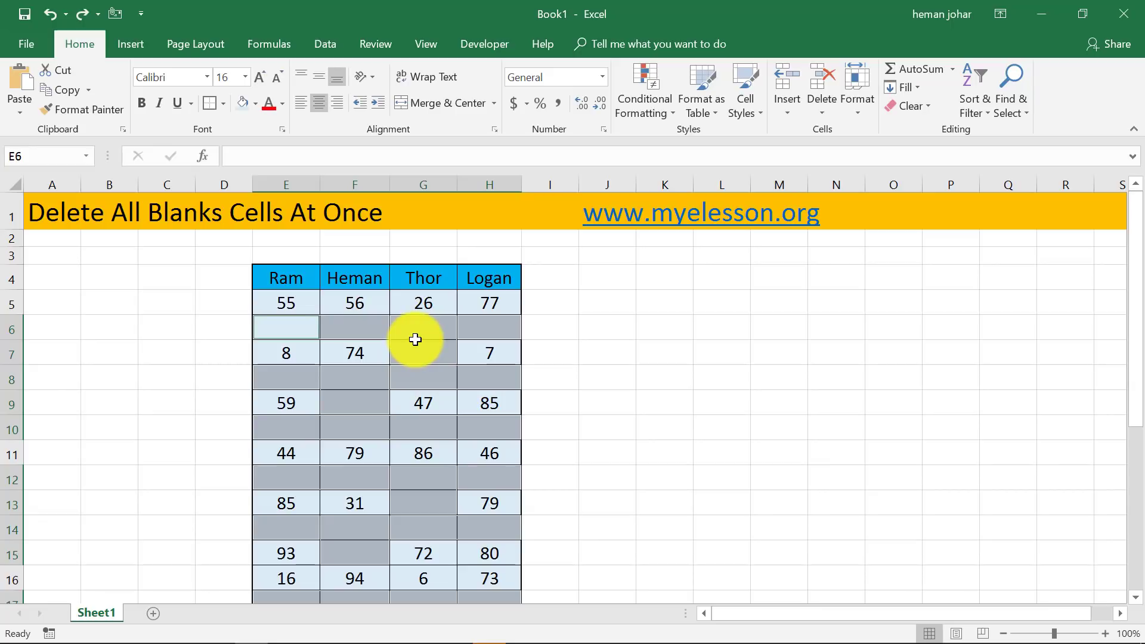
# - Delete the entire columns containing blanks, removing the table, then undo with Ctrl+Z
pyautogui.rightClick(424, 329)
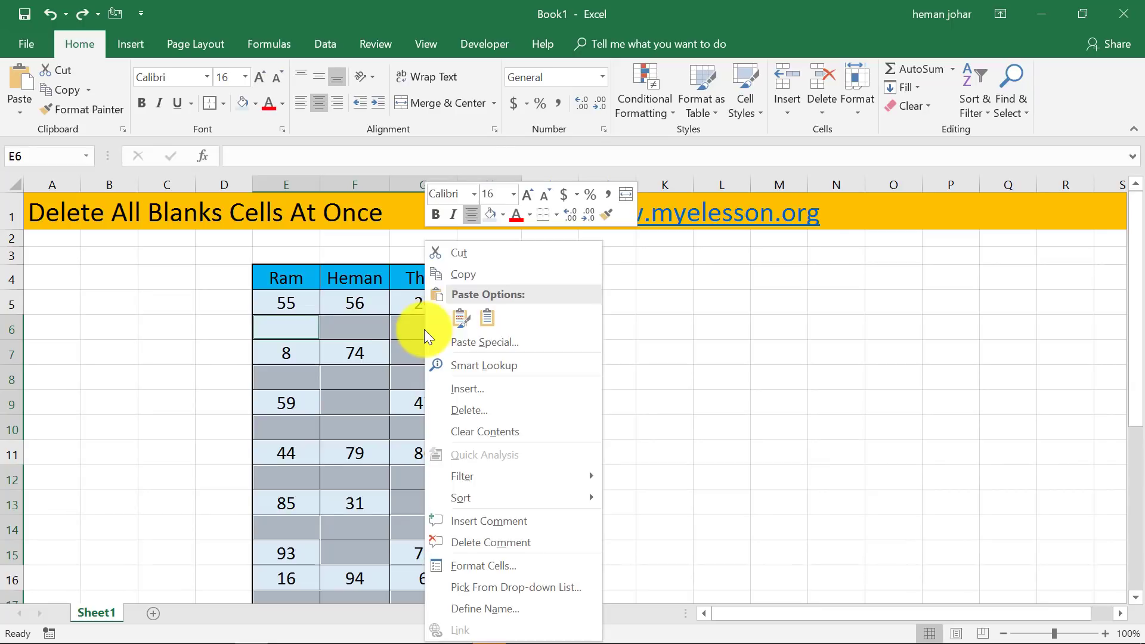
pyautogui.click(456, 410)
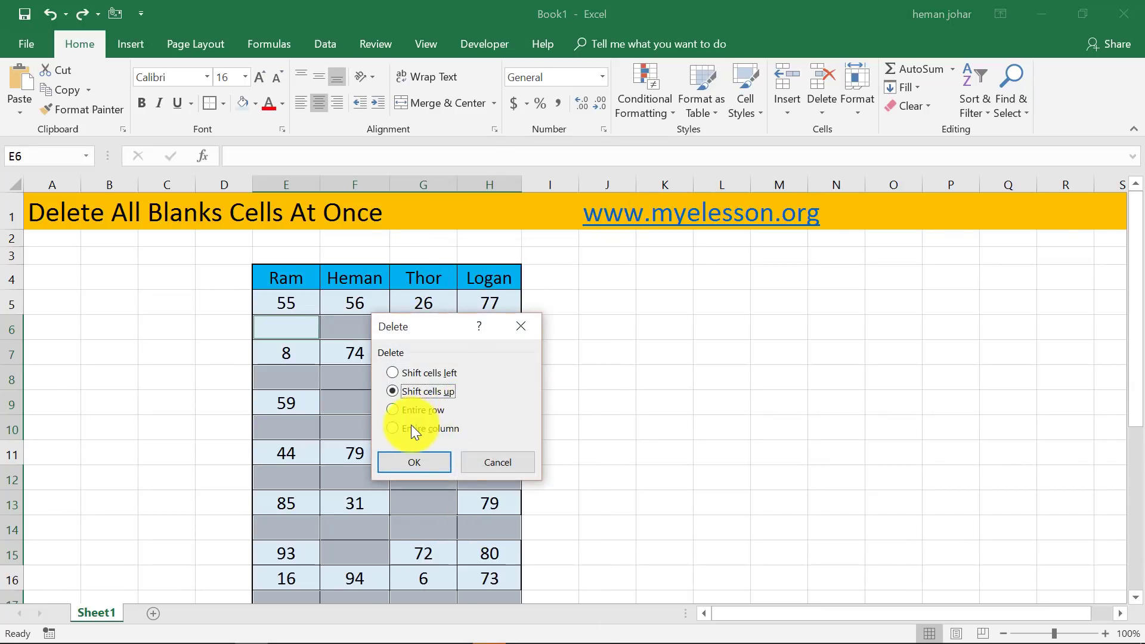
pyautogui.click(411, 430)
pyautogui.moveTo(448, 320); pyautogui.dragTo(663, 302)
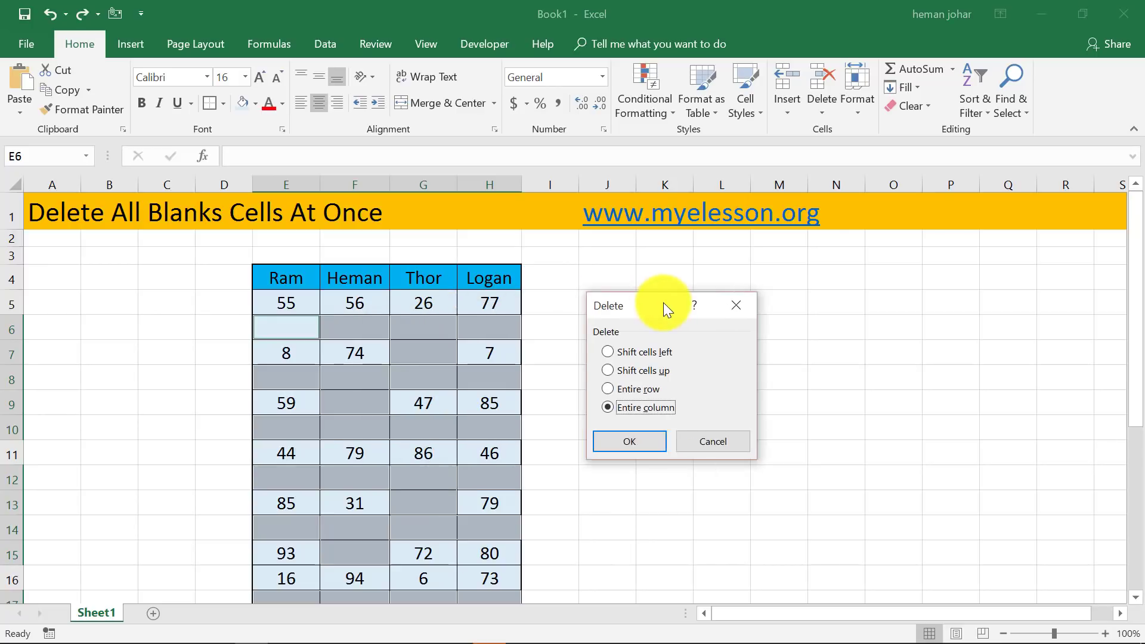
pyautogui.click(632, 440)
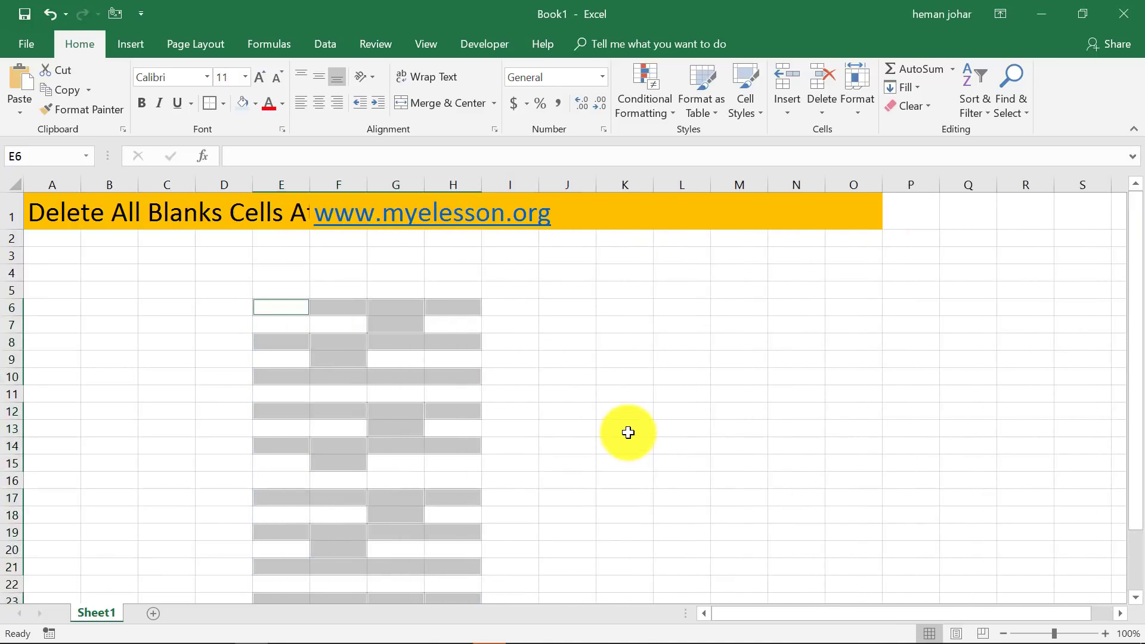
pyautogui.hotkey('ctrl', 'z')
pyautogui.rightClick(423, 335)
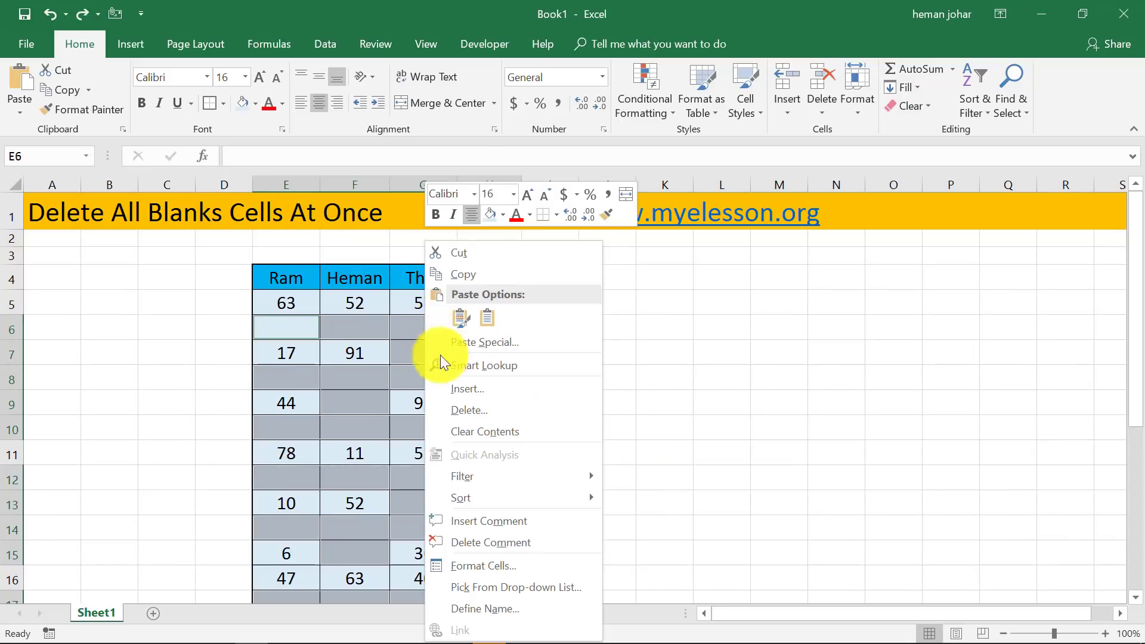
pyautogui.click(460, 412)
pyautogui.click(412, 374)
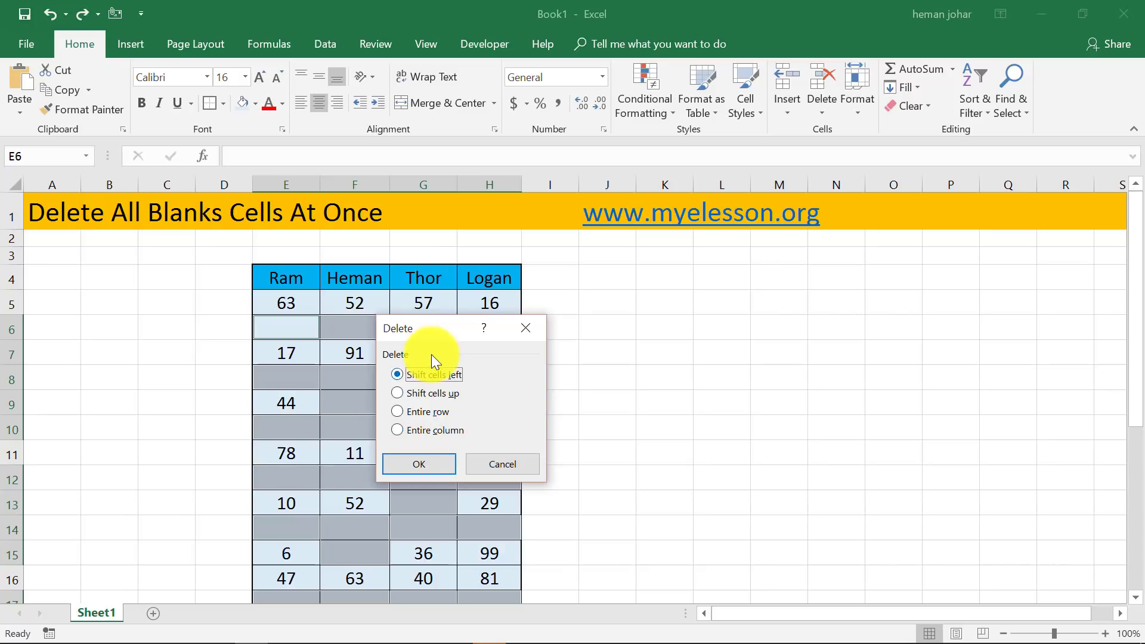
pyautogui.moveTo(438, 327); pyautogui.dragTo(693, 336)
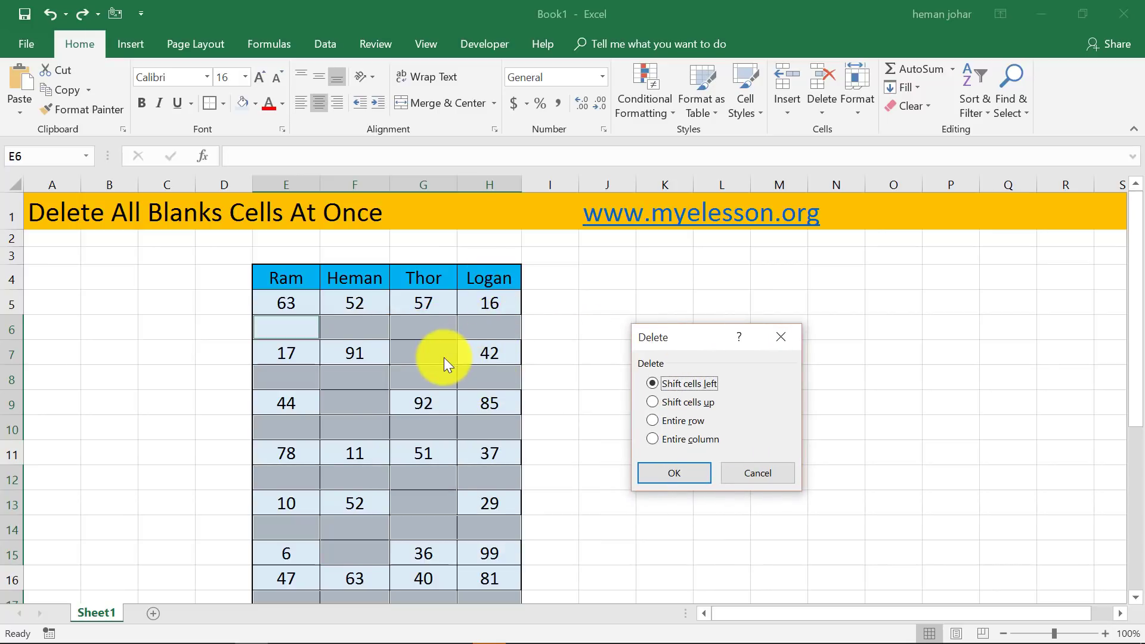
pyautogui.click(656, 471)
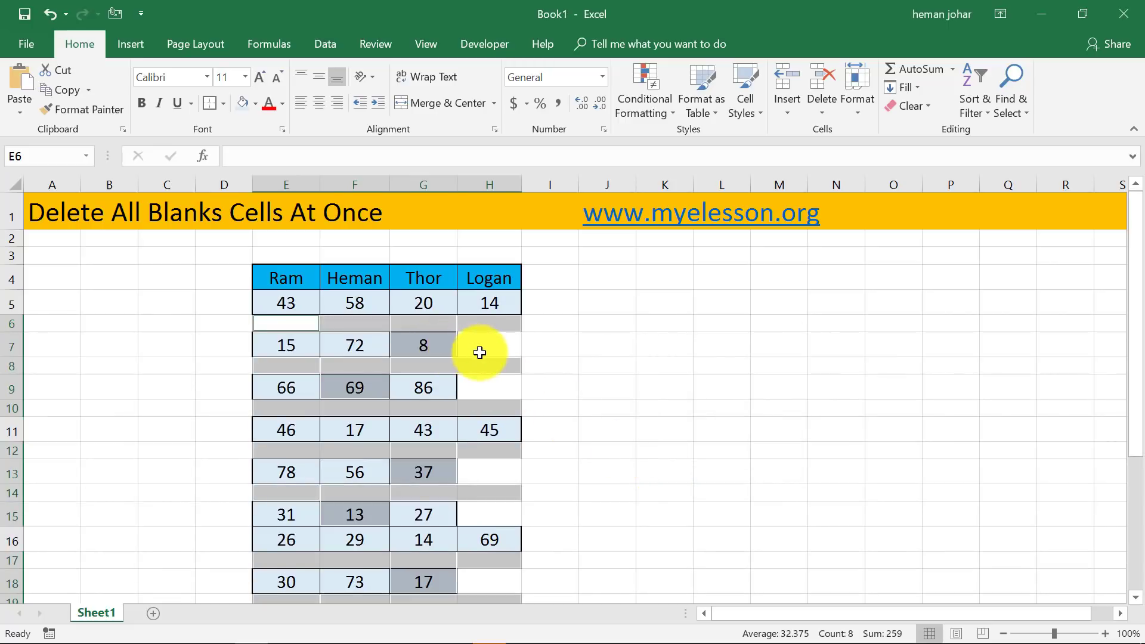
pyautogui.click(422, 343)
pyautogui.click(421, 302)
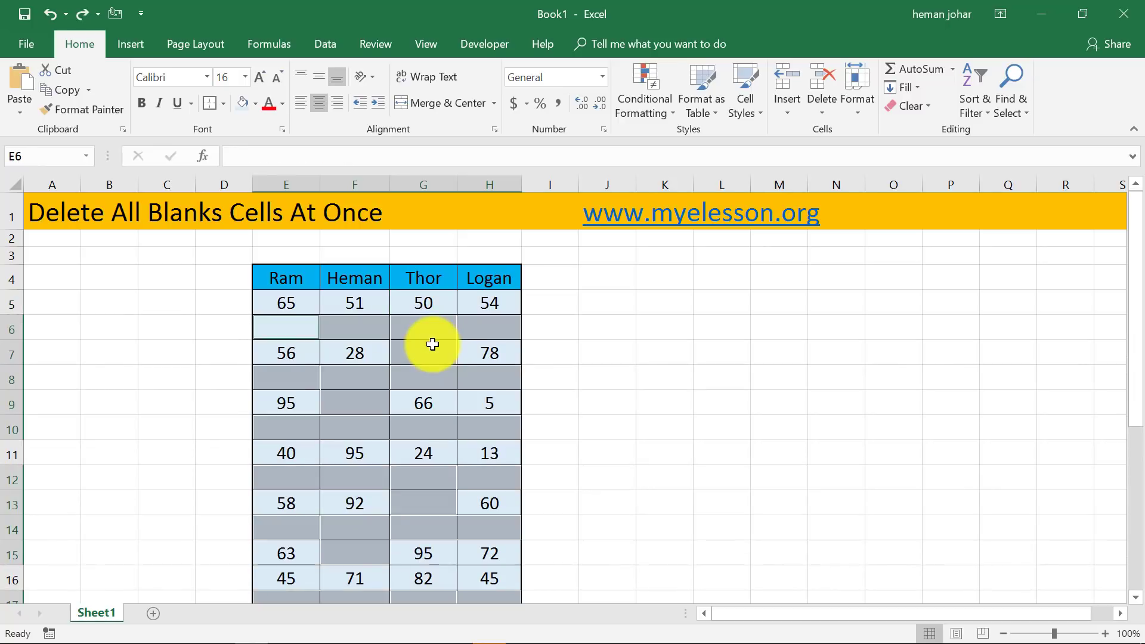
# - Delete the blank cells with Shift cells up, so columns start 27, 37, 68, 69
pyautogui.rightClick(431, 333)
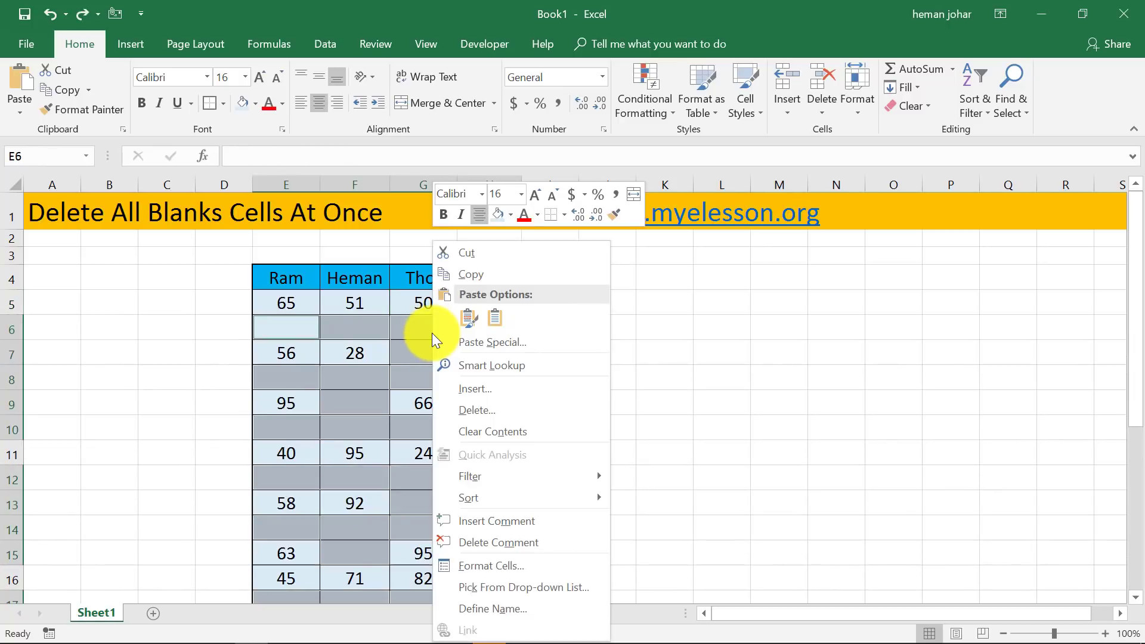
pyautogui.click(468, 408)
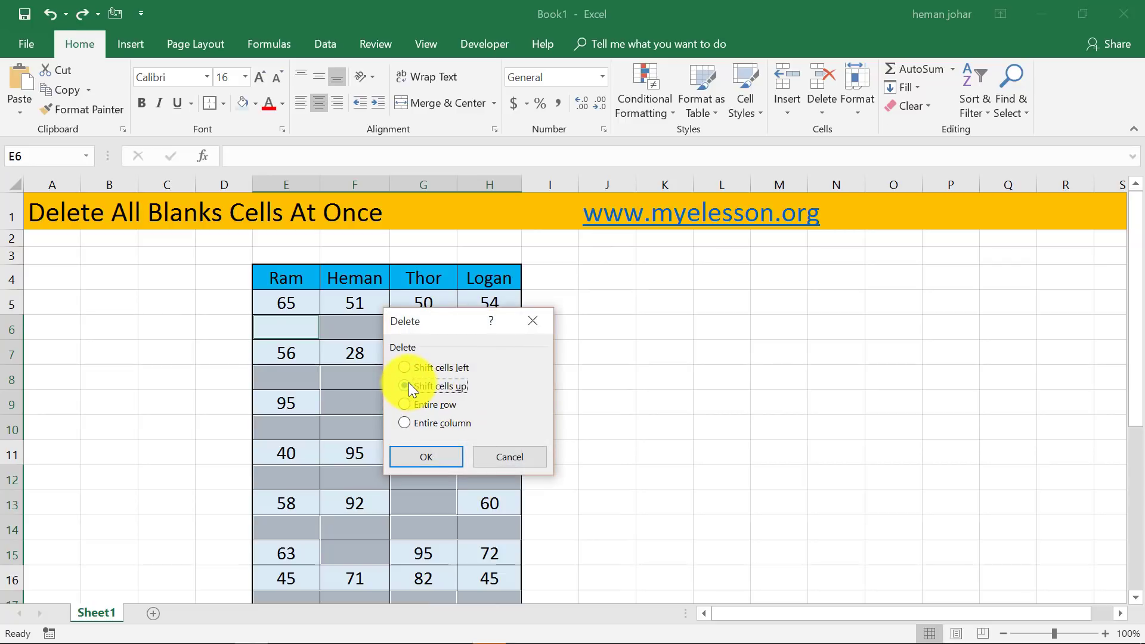
pyautogui.click(426, 456)
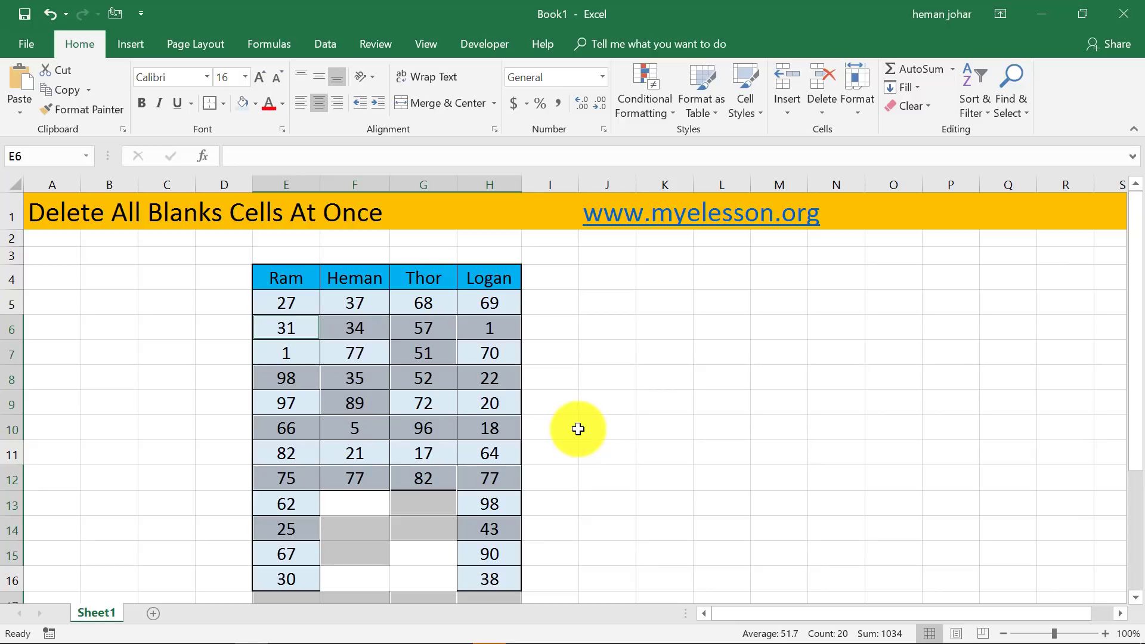
pyautogui.click(578, 429)
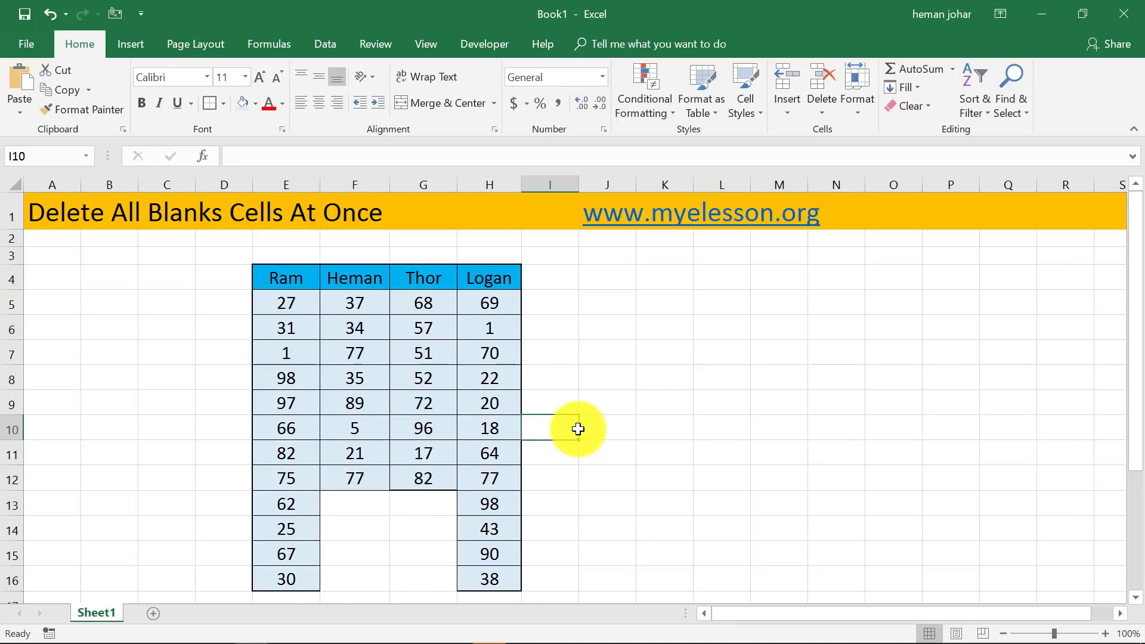